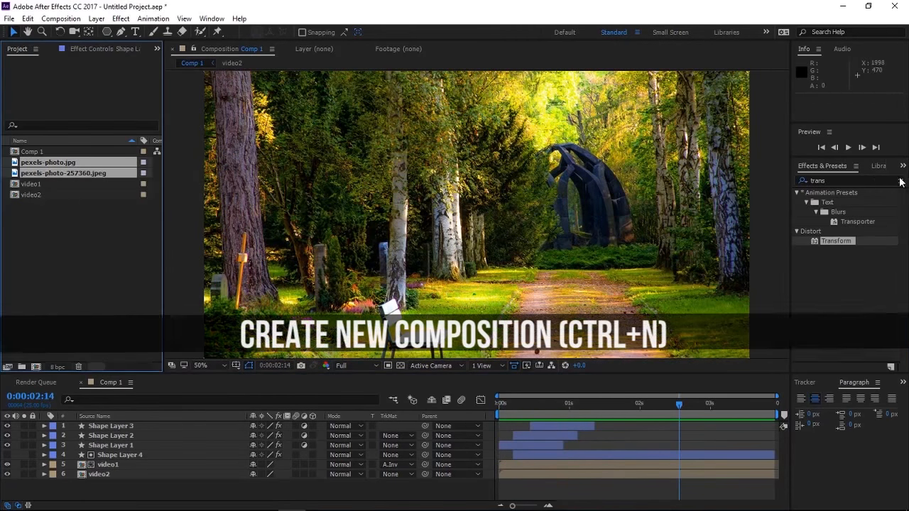
Create a new 1920 × 1080 composition with the HDTV 1080 25 preset.
click(901, 181)
right_click(58, 233)
mouse_move(90, 291)
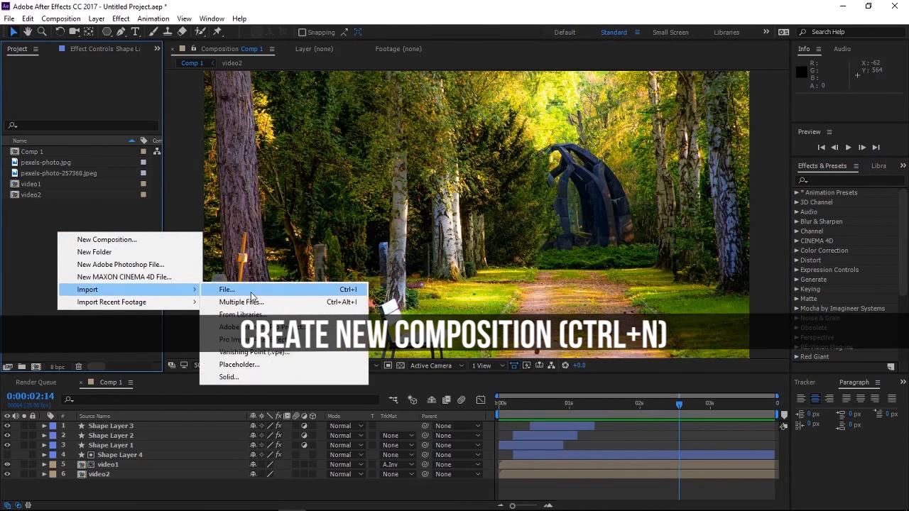
click(49, 335)
key(ctrl+n)
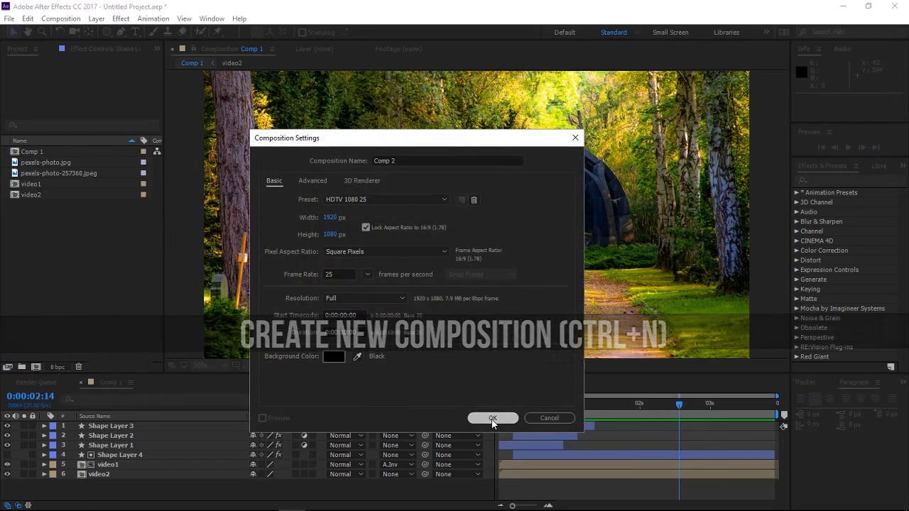
click(511, 416)
Add video1 and video2 to the new composition with video2 below video1, and preview the result.
drag(29, 195, 140, 432)
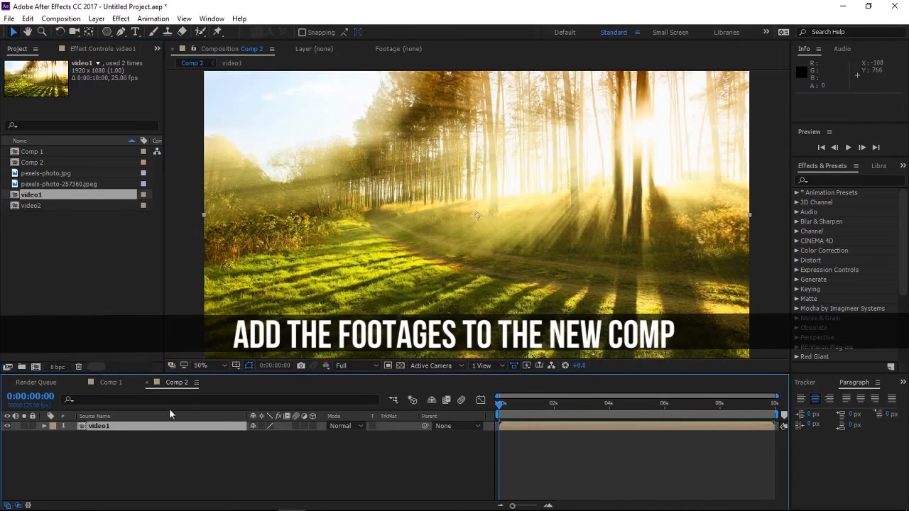
drag(37, 205, 149, 454)
key(space)
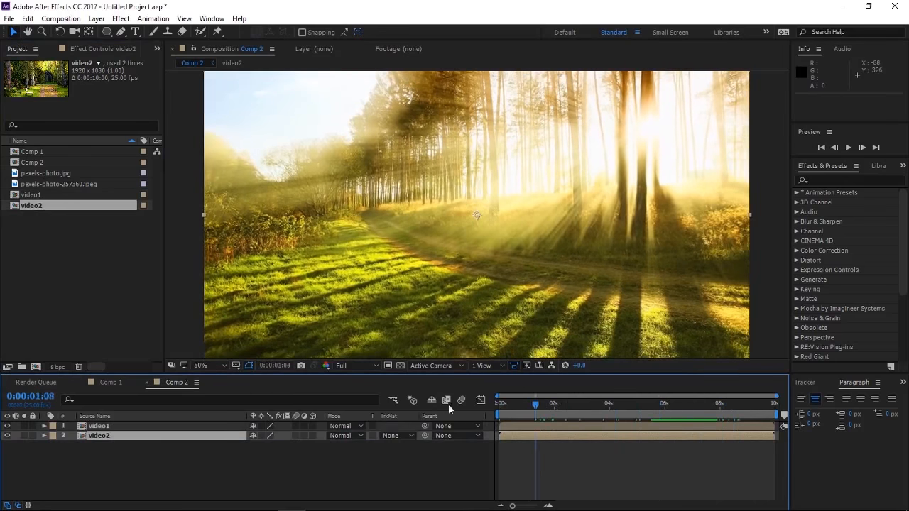
key(space)
Hide the video1 layer and return to frame 0 with no layer selected.
click(9, 426)
drag(531, 403, 359, 401)
click(526, 450)
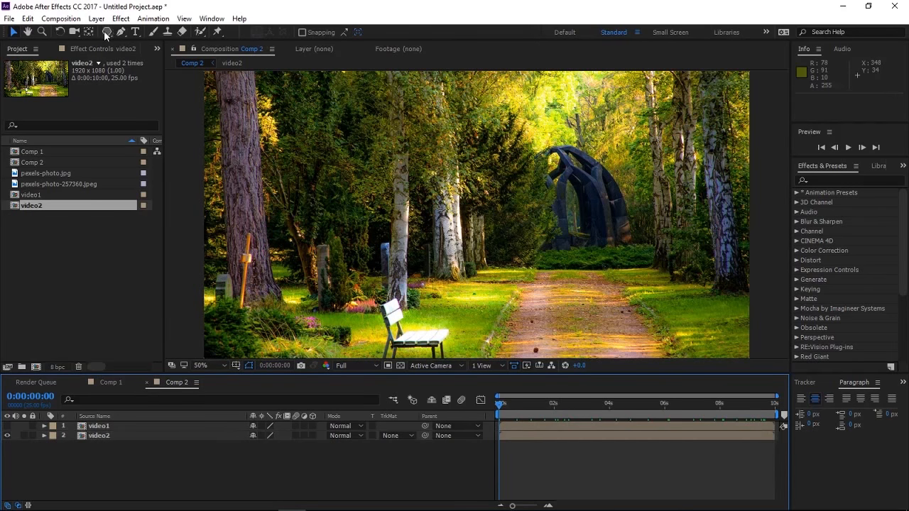
Create a full-size polygon shape layer with no layer selected and set its polystar path to 4 points.
drag(104, 31, 143, 66)
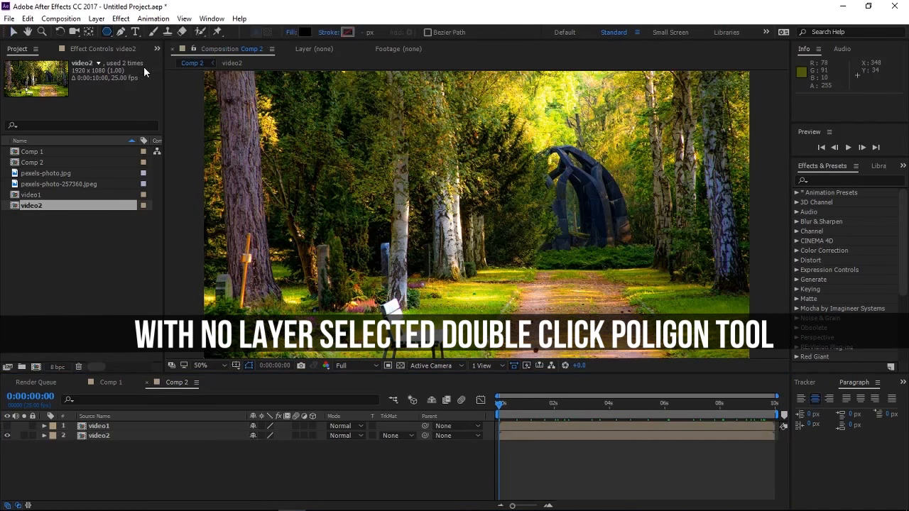
double_click(108, 32)
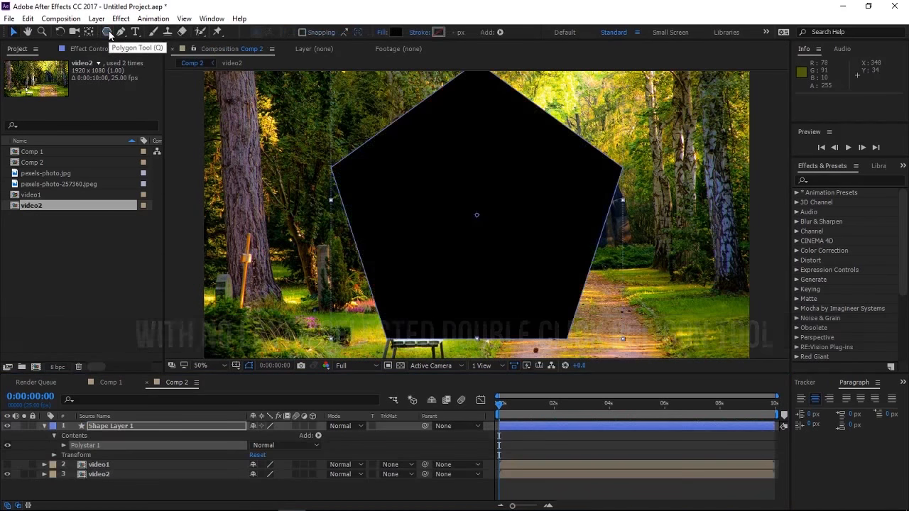
click(64, 446)
click(73, 455)
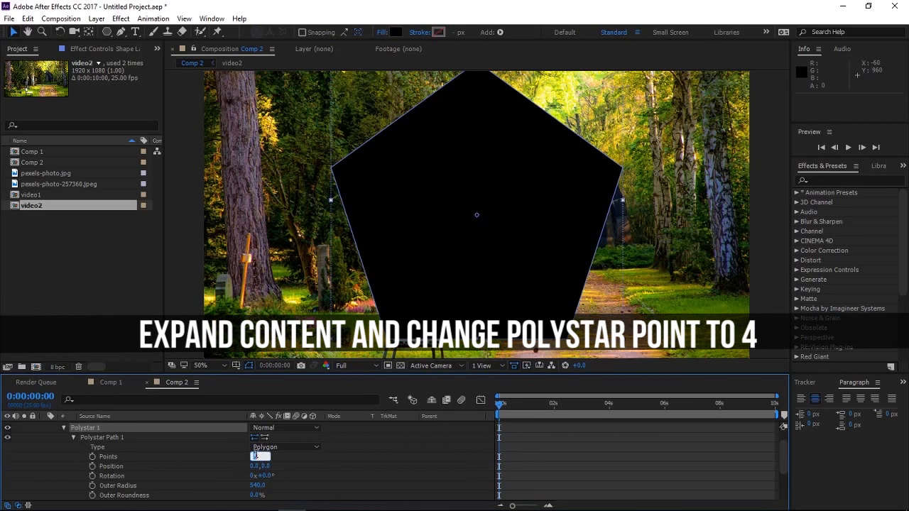
text(4)
key(Return)
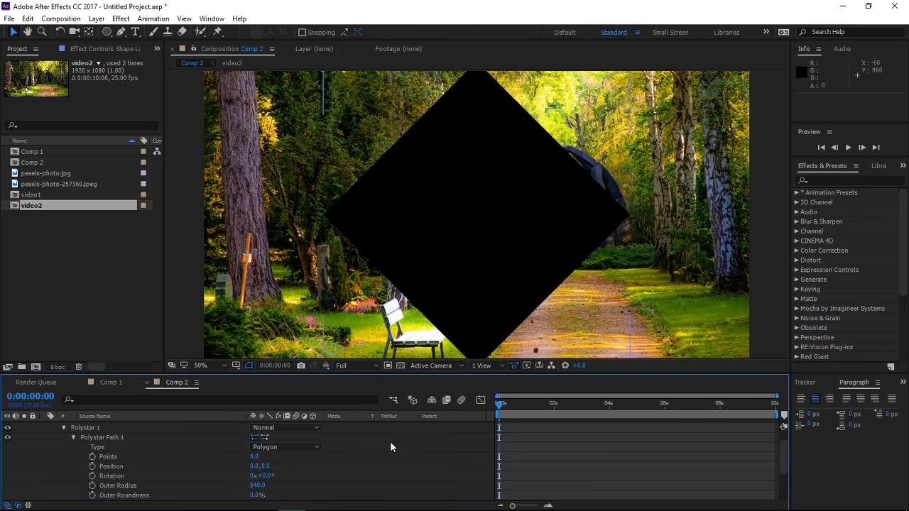
Set Shape Layer 1's fill to none and its stroke to a solid colour.
scroll(119, 453, up, 1)
click(101, 428)
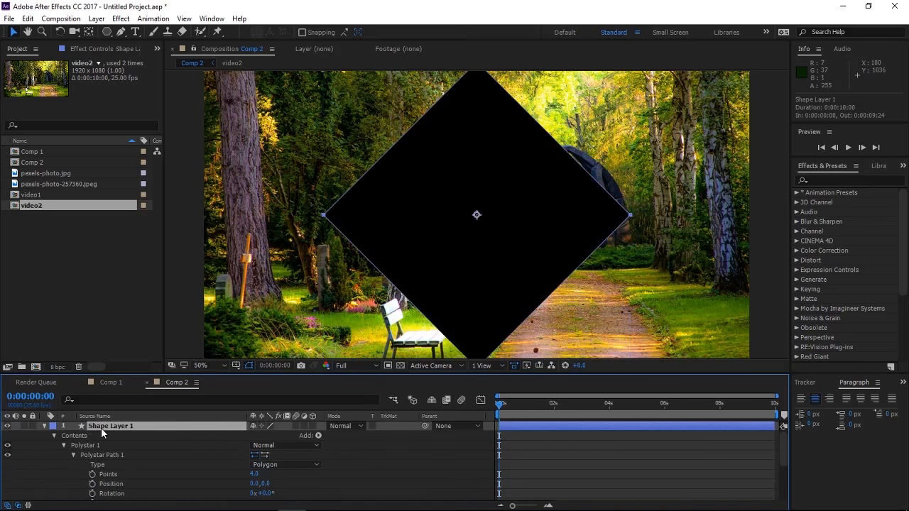
alt+click(398, 32)
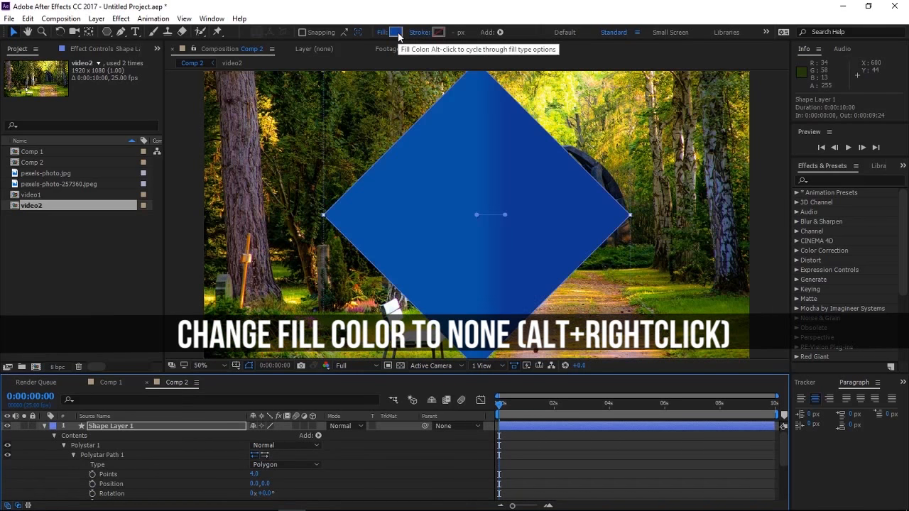
alt+click(397, 32)
alt+click(398, 32)
alt+click(442, 33)
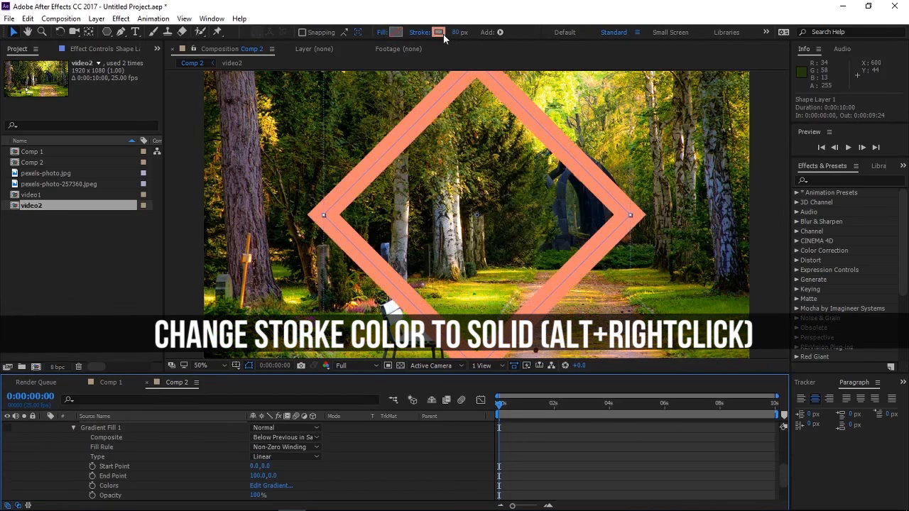
Start keyframing the stroke width of Stroke 1 at frame 19 and set it to 150 at frame 0.
scroll(448, 467, down, 2)
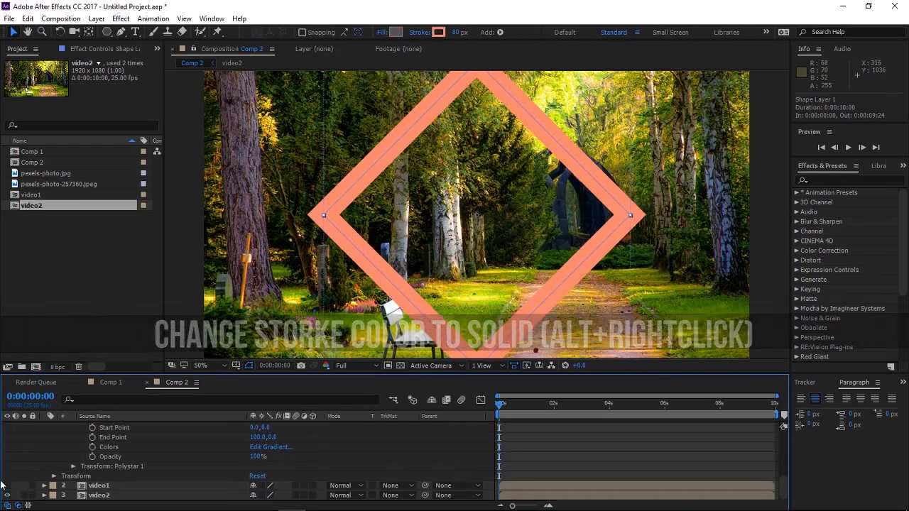
scroll(58, 467, up, 3)
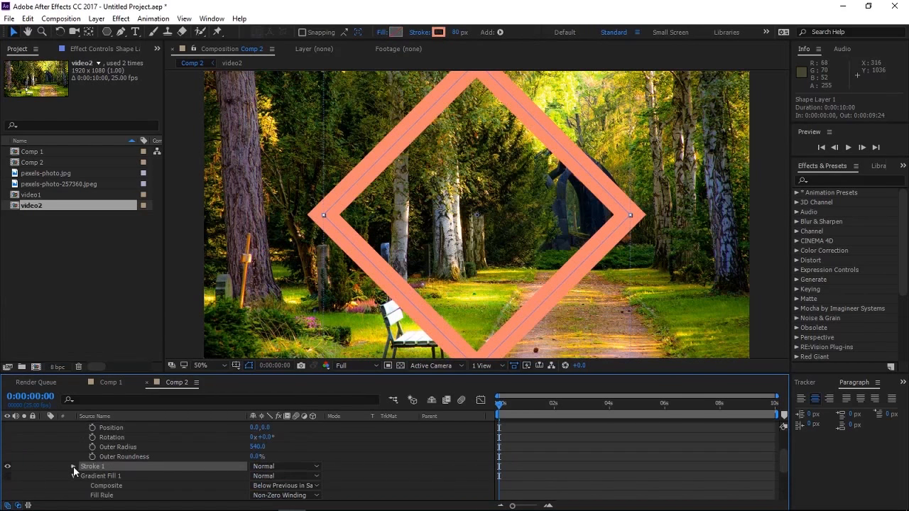
click(73, 466)
scroll(73, 467, down, 2)
drag(518, 409, 522, 410)
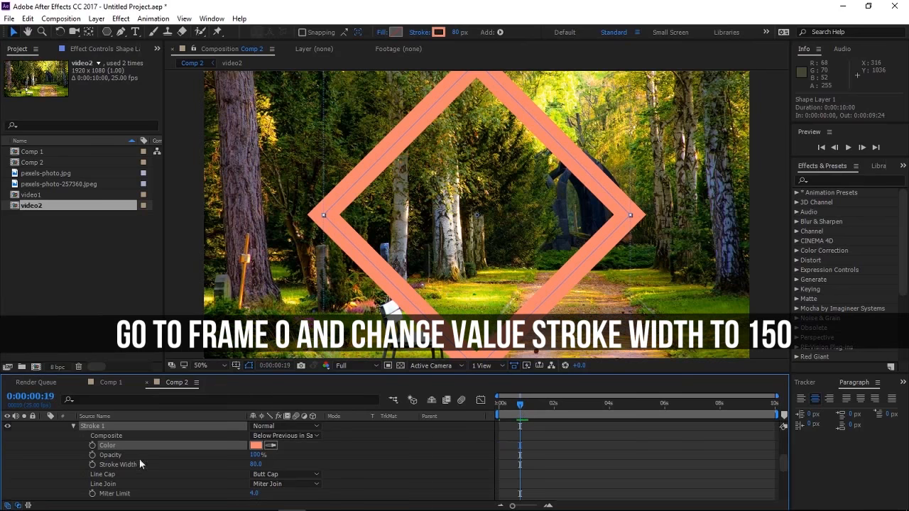
click(92, 465)
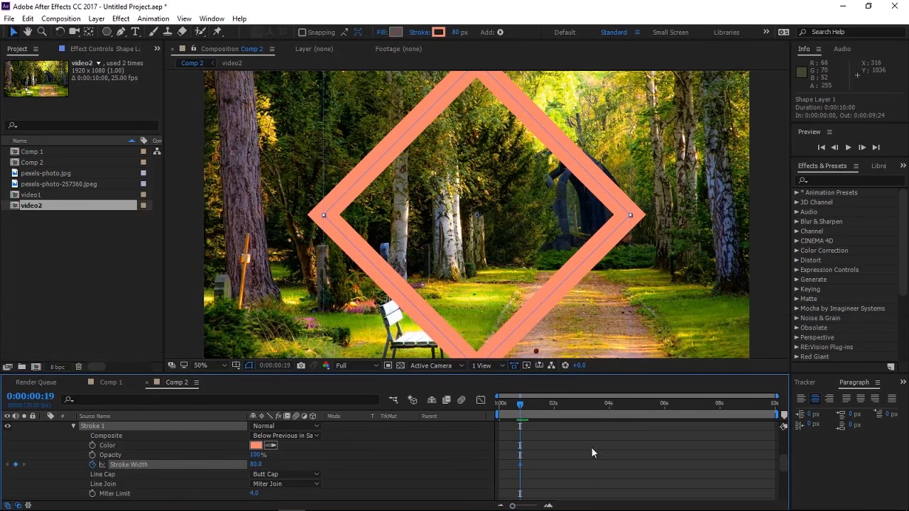
drag(515, 414, 481, 410)
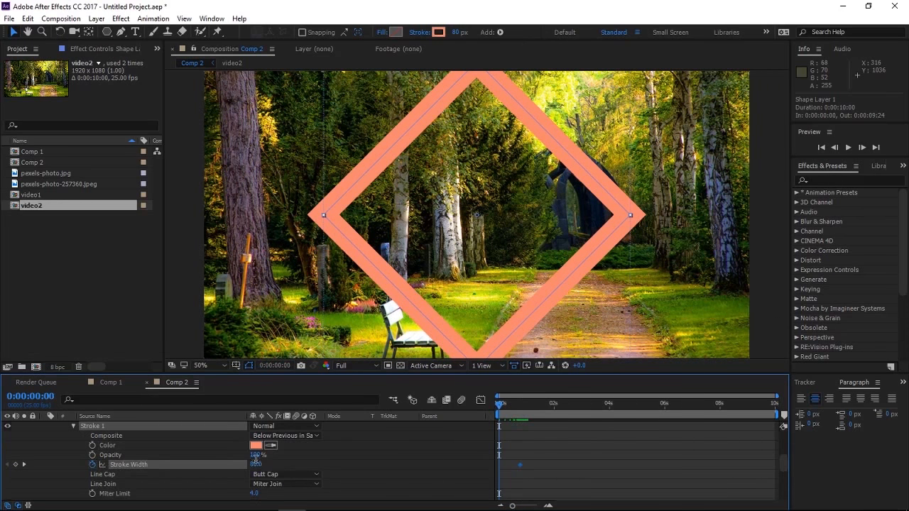
text(150)
key(Return)
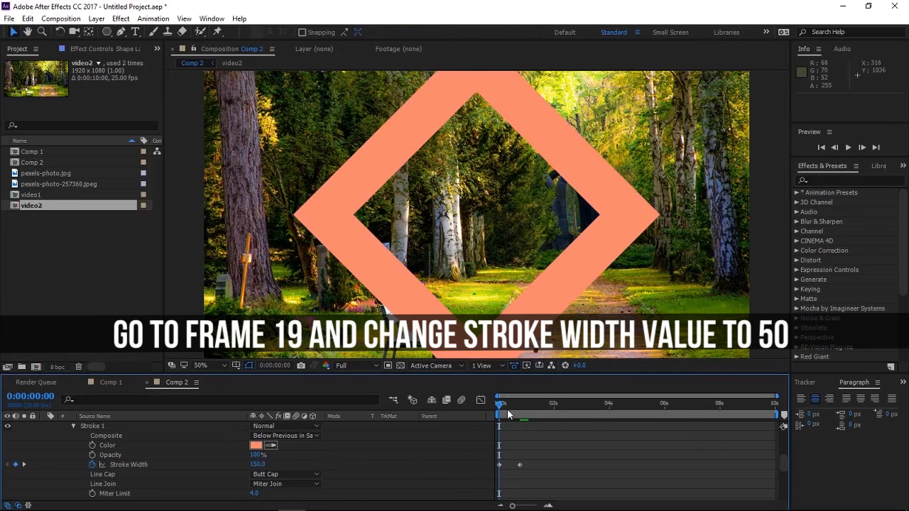
Set the stroke width keyframe at frame 19 to 50.
drag(508, 410, 517, 411)
click(255, 464)
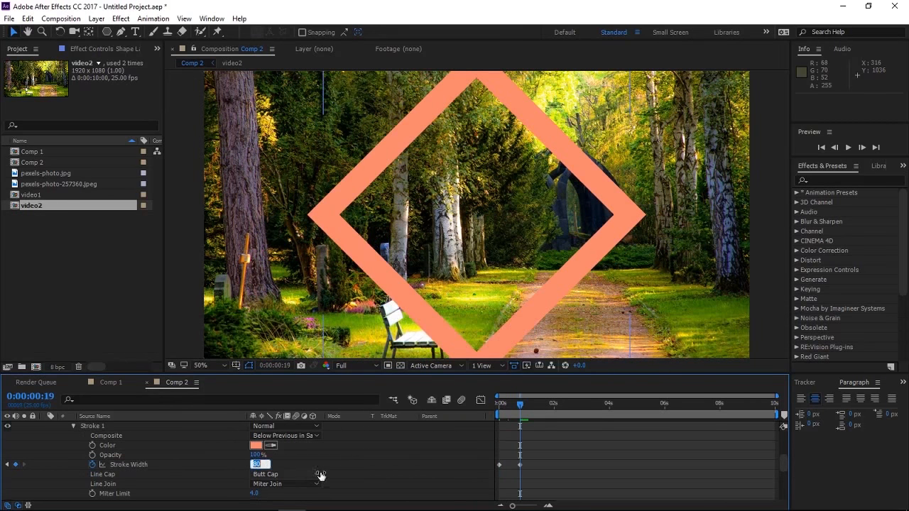
text(50)
key(Return)
Start keyframing the scale in Transform: Polystar 1 at frame 19 and set it to 0% at frame 0.
scroll(497, 465, down, 2)
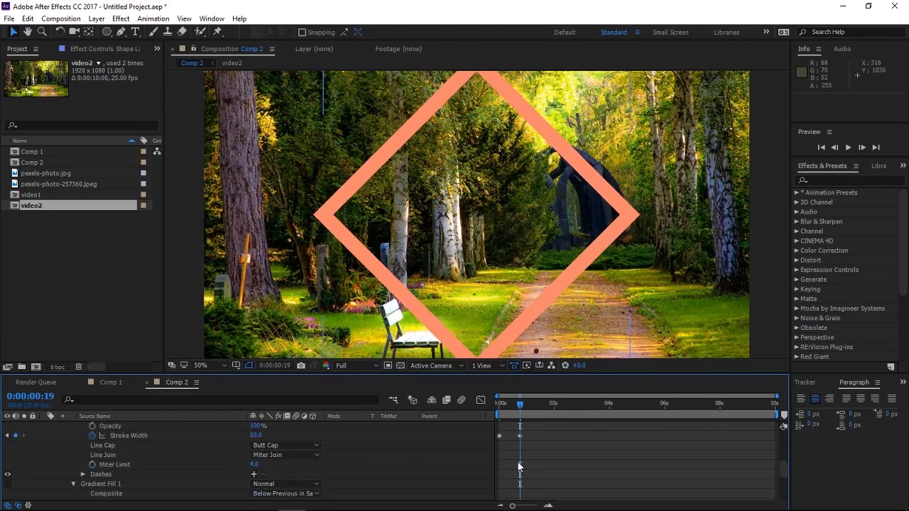
scroll(517, 461, down, 2)
scroll(460, 463, down, 3)
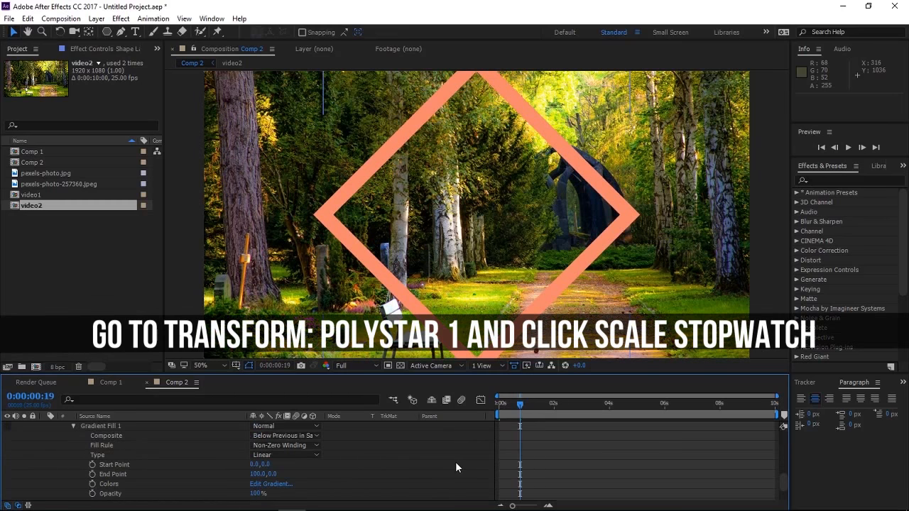
click(73, 474)
scroll(94, 468, down, 3)
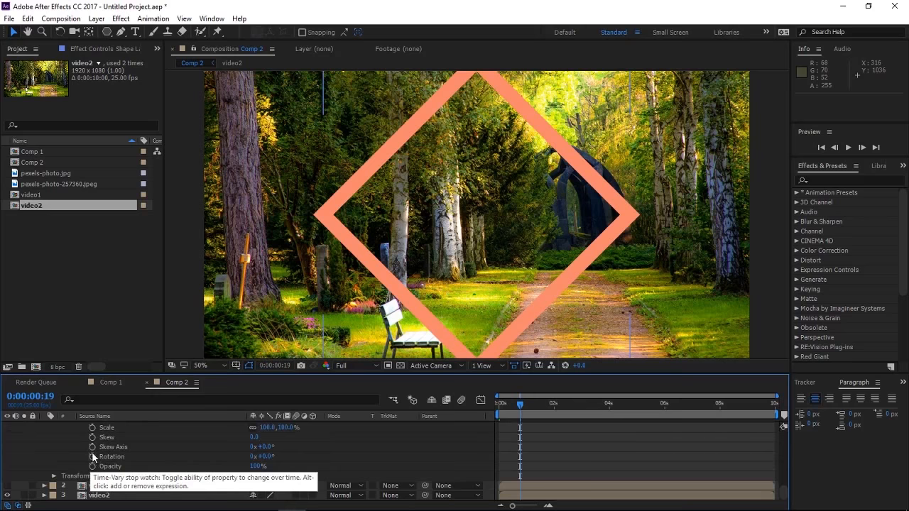
scroll(91, 452, up, 2)
click(92, 456)
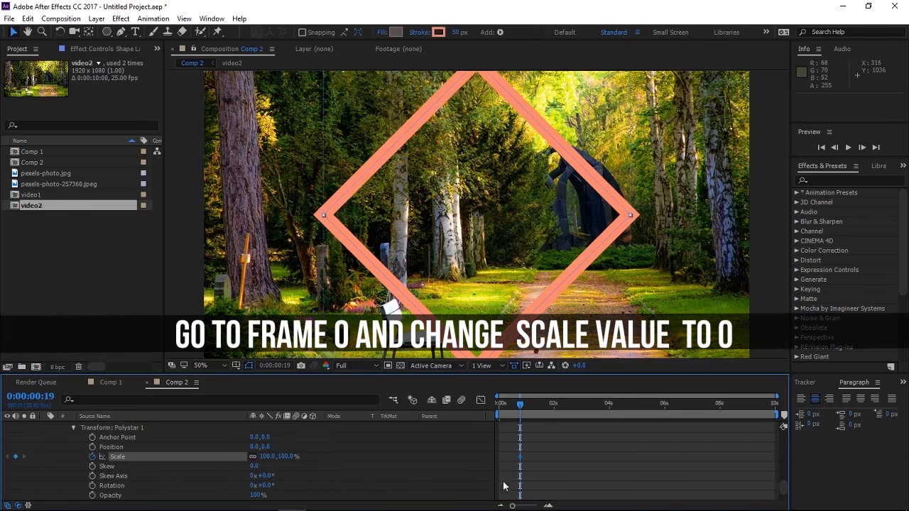
mouse_move(513, 410)
mouse_down()
mouse_move(481, 401)
mouse_move(513, 410)
mouse_up()
click(281, 457)
text(0)
key(Return)
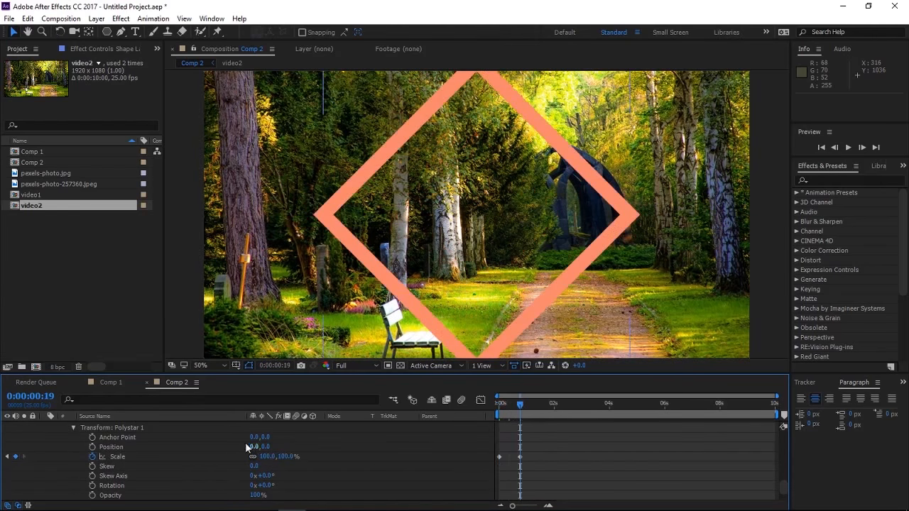
Set the Polystar 1 scale keyframe at frame 19 to 300% and preview the animation.
click(287, 457)
text(300)
key(Return)
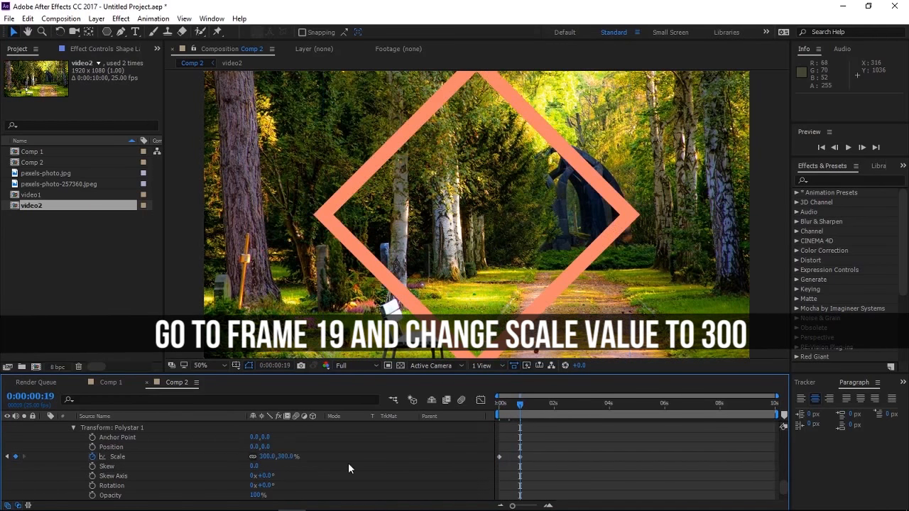
mouse_move(520, 403)
mouse_down()
mouse_move(486, 407)
mouse_move(512, 407)
mouse_up()
key(space)
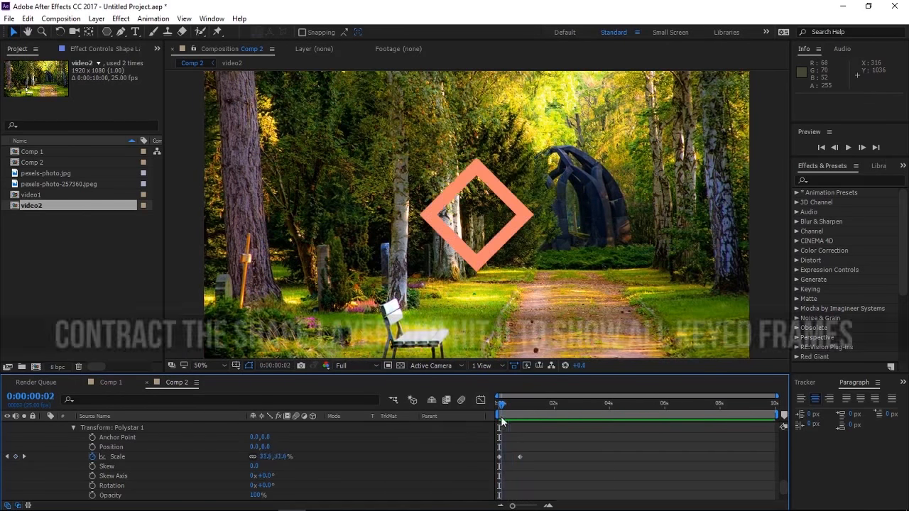
Collapse Shape Layer 1 and reveal only its keyframed properties.
scroll(544, 446, up, 3)
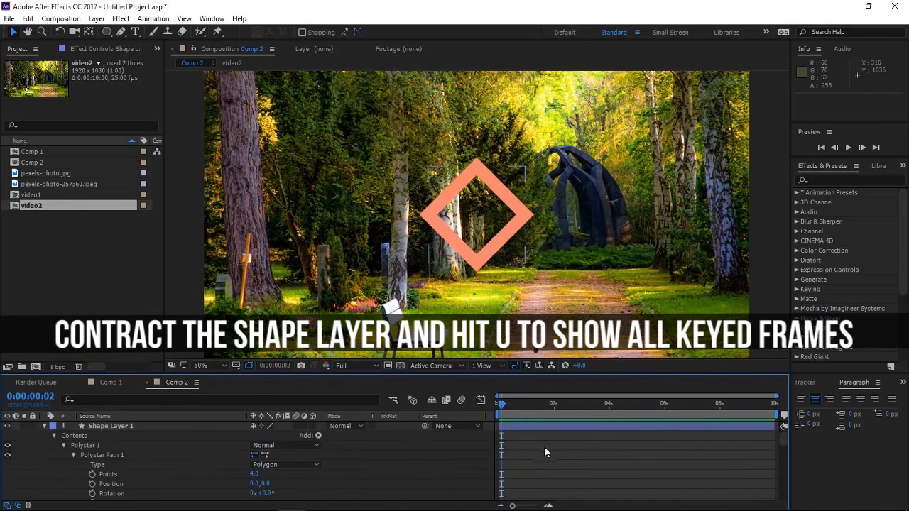
click(113, 426)
click(44, 426)
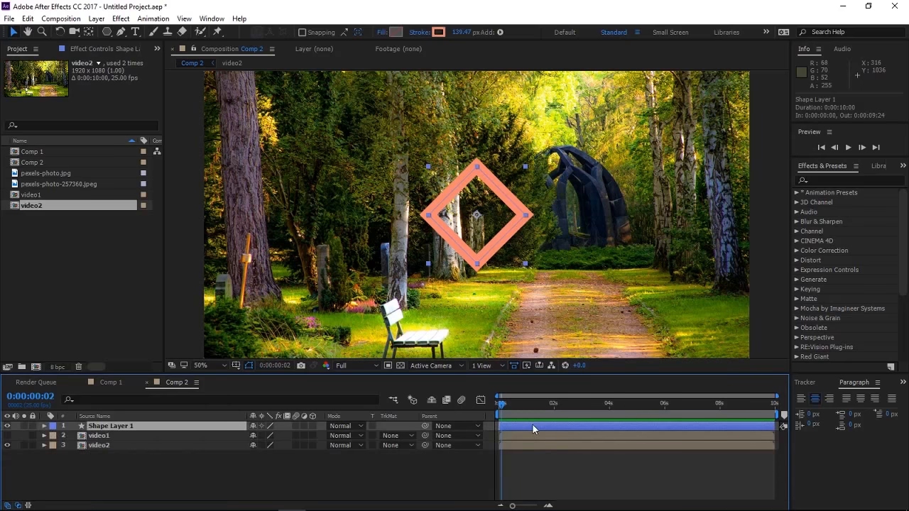
key(u)
Apply Easy Ease to the stroke width and scale keyframes at frame 19 and preview the motion.
mouse_move(528, 454)
mouse_down()
mouse_move(498, 413)
mouse_move(514, 412)
mouse_up()
key(F9)
key(space)
key(space)
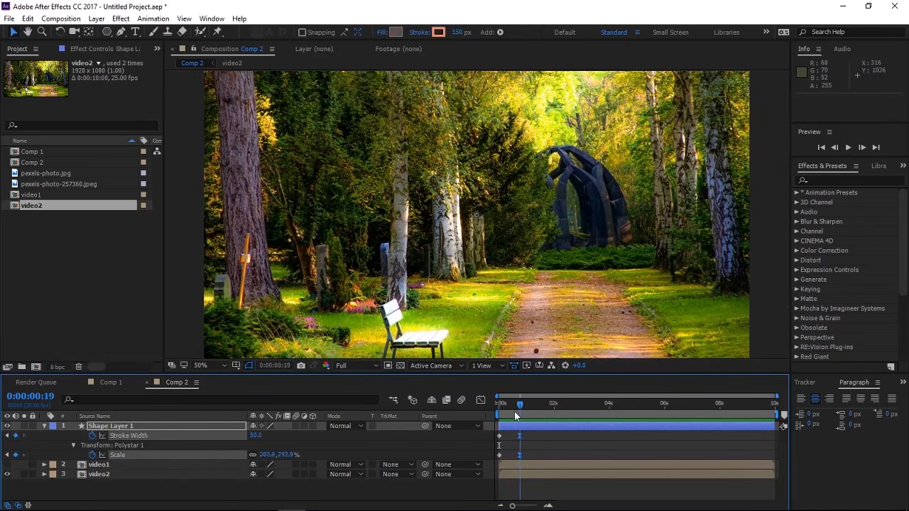
Trim the end of Shape Layer 1 to frame 19 and return to frame 0.
click(526, 429)
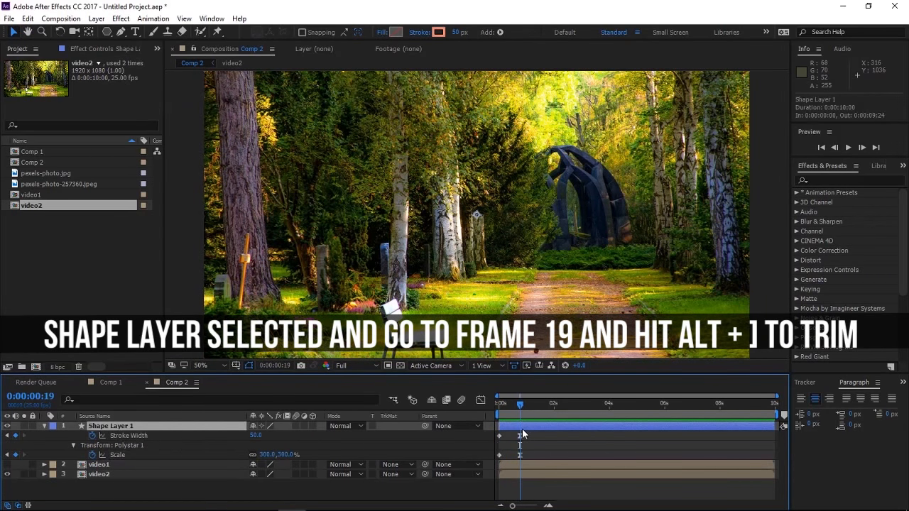
key(alt+bracketright)
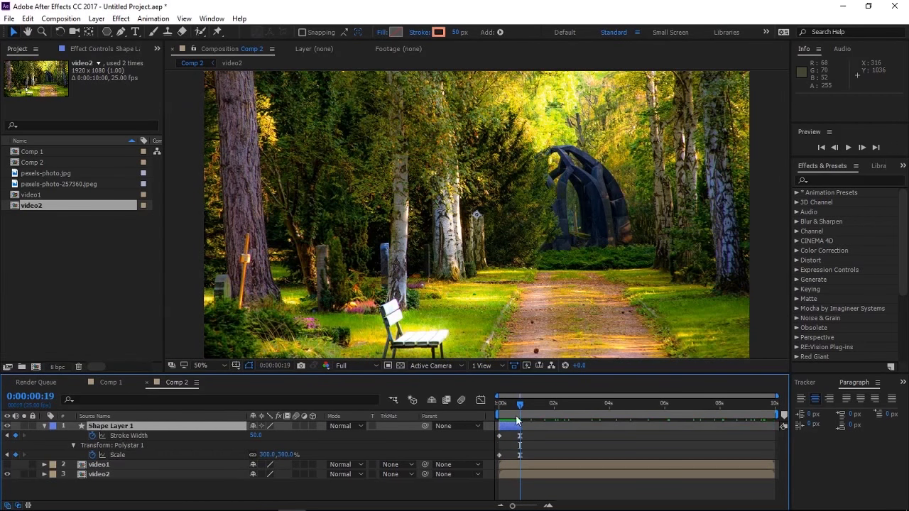
drag(517, 421, 495, 414)
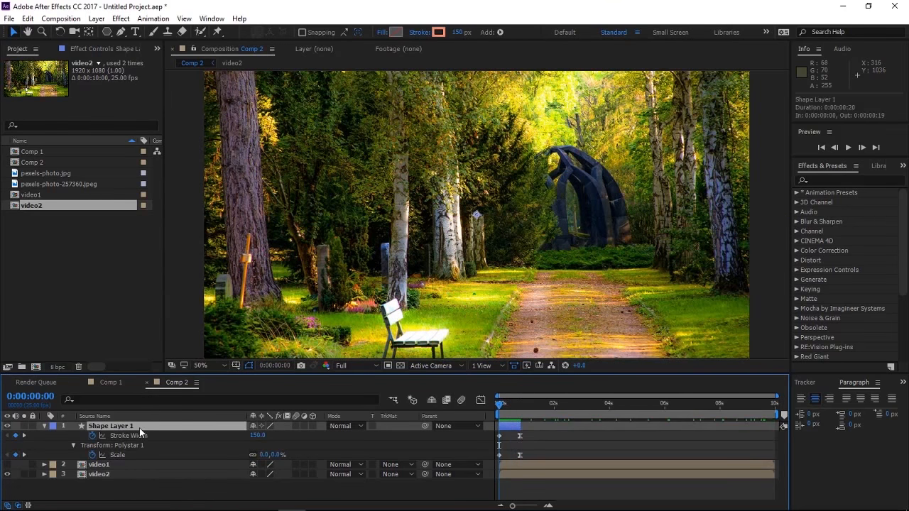
key(ctrl+d)
key(ctrl+z)
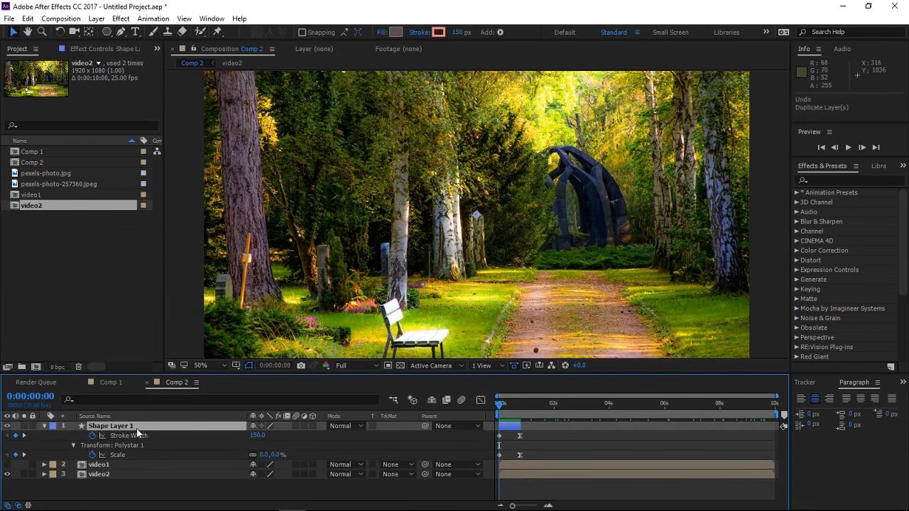
Find the Transform effect, apply it to Shape Layer 1, and move into the animation to view the shape.
click(824, 180)
text(trans)
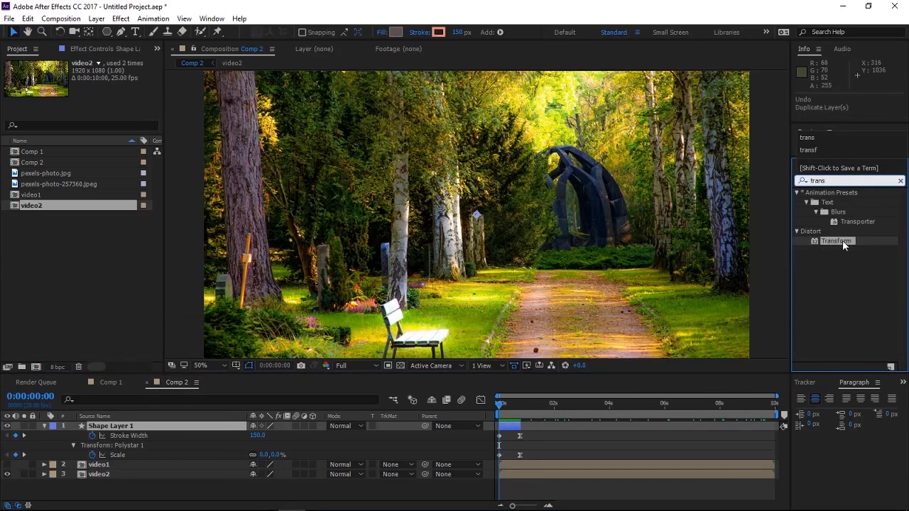
drag(842, 240, 114, 426)
click(509, 408)
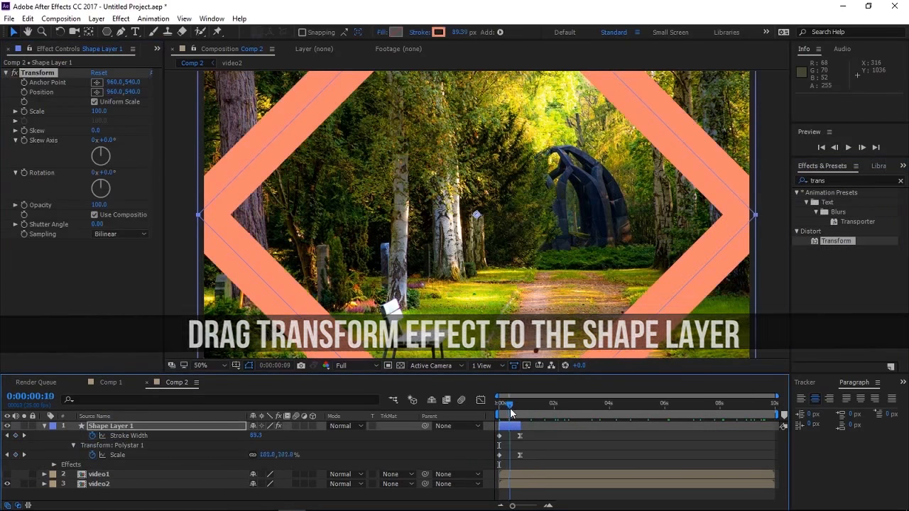
Set the Scale of the Transform effect on Shape Layer 1 to 150 with the diamond shown at frame 6.
drag(509, 409, 505, 411)
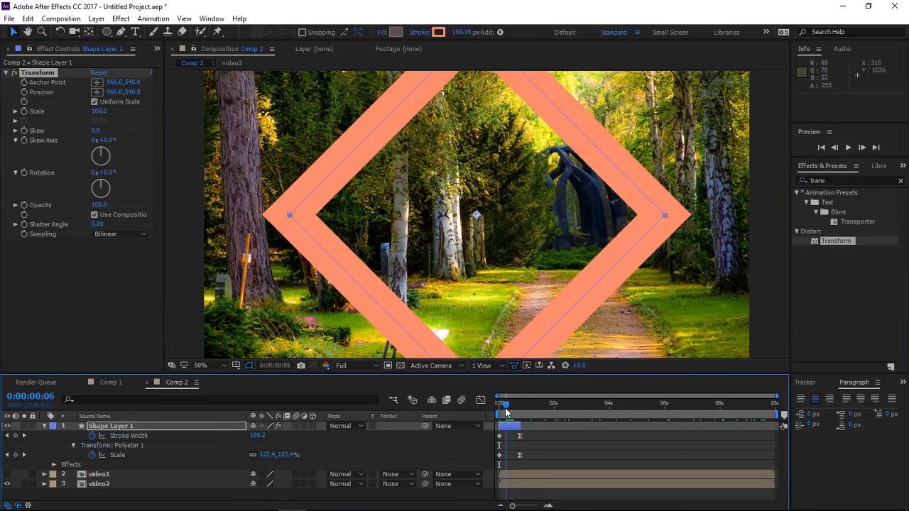
click(100, 112)
text(150)
key(Return)
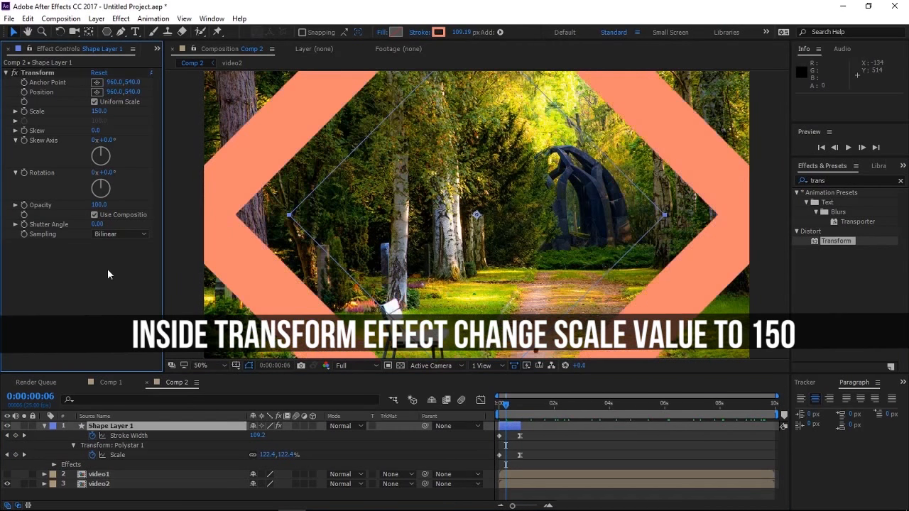
Turn Shape Layer 1 into an adjustment layer and scrub the early frames to check the effect.
mouse_move(511, 405)
mouse_down()
mouse_move(487, 415)
mouse_move(501, 411)
mouse_up()
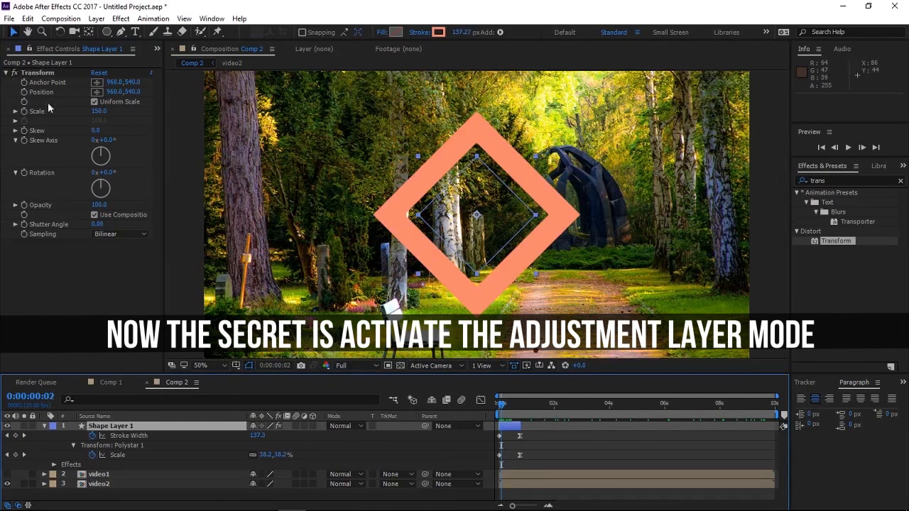
click(303, 425)
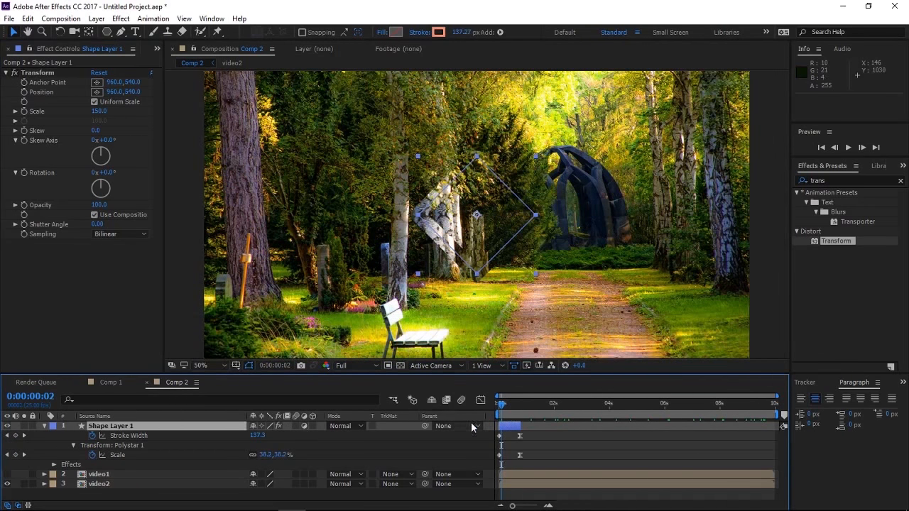
drag(510, 410, 506, 415)
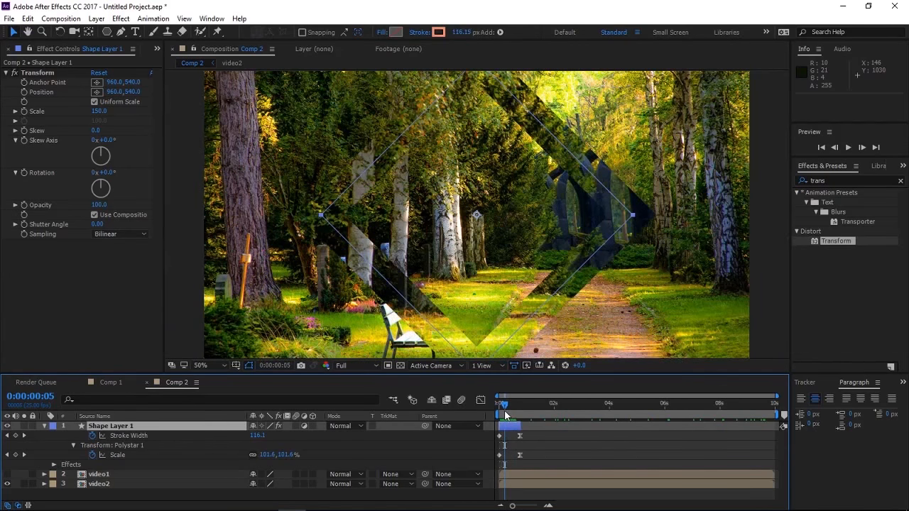
Add the Curves effect after Transform on Shape Layer 1 and move the RGB curve's black point inward along the base to darken the shape.
double_click(832, 181)
text(curv)
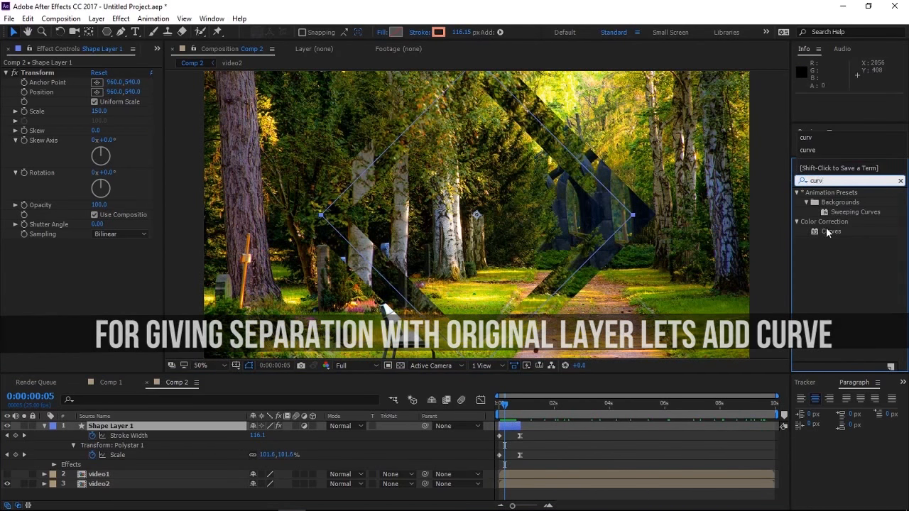
drag(827, 231, 92, 271)
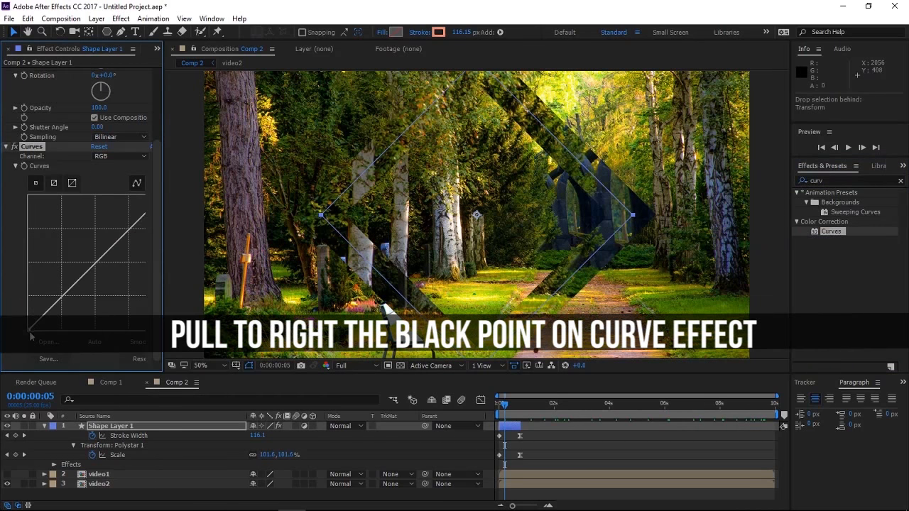
drag(29, 330, 53, 330)
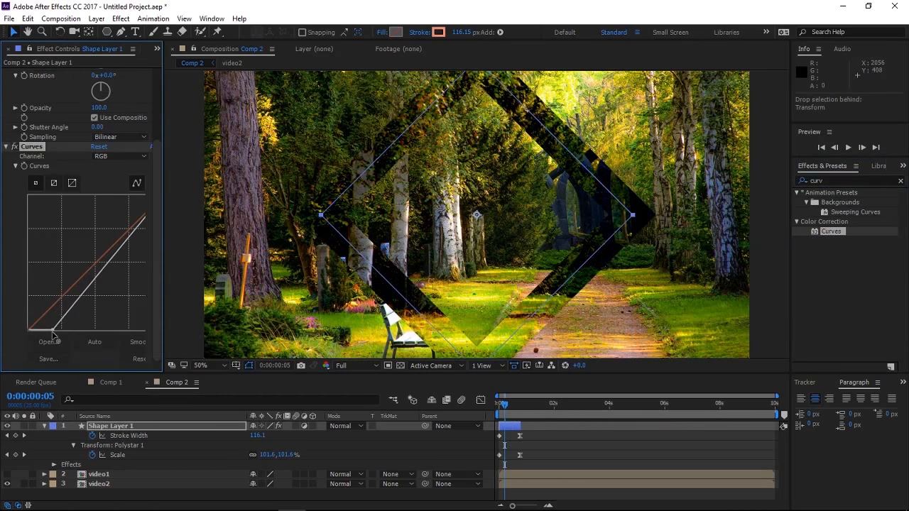
scroll(102, 294, up, 2)
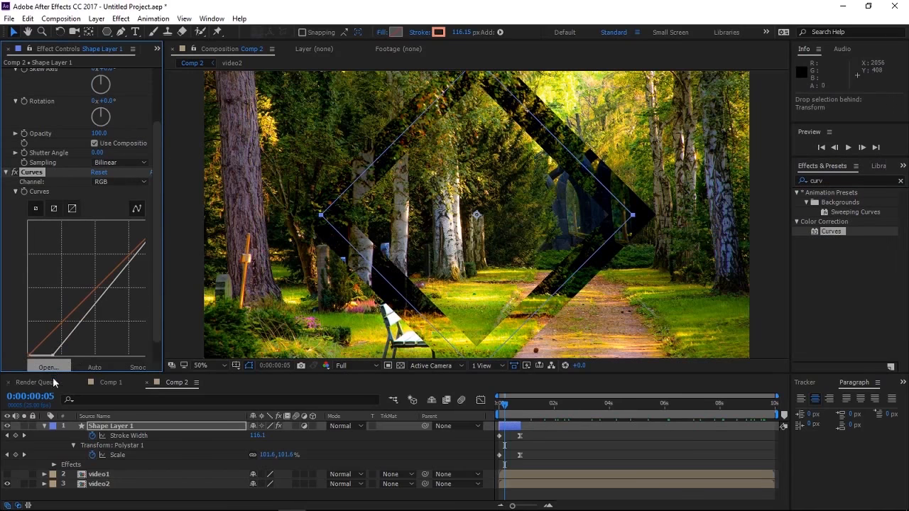
drag(495, 411, 510, 417)
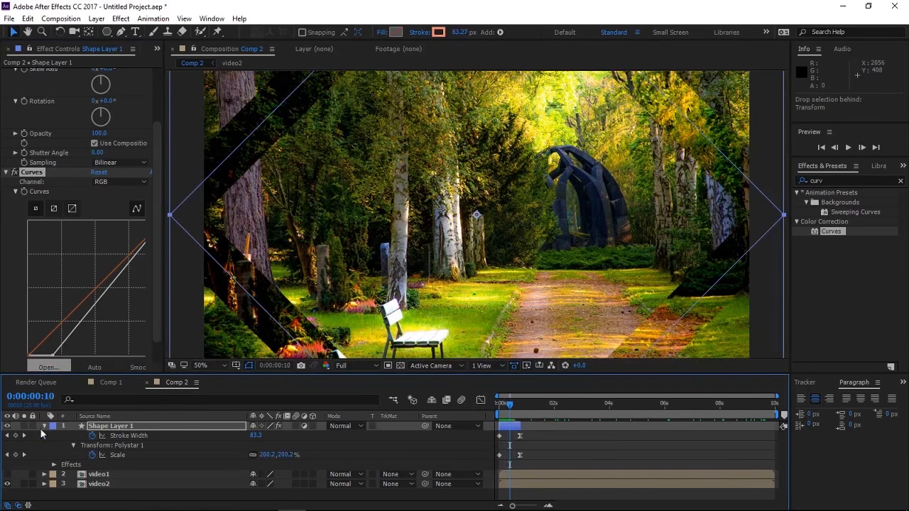
Duplicate Shape Layer 1 and shift the copy in time to start at frame 5.
click(111, 426)
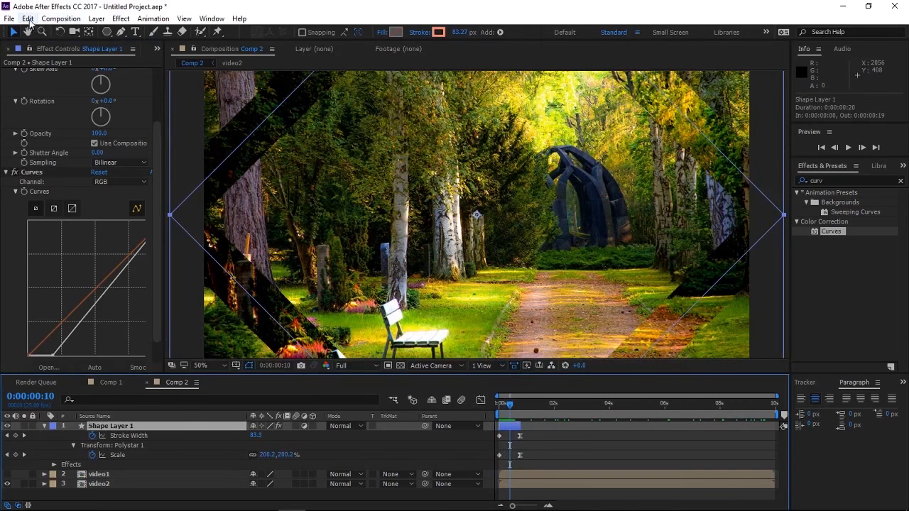
click(28, 19)
click(67, 163)
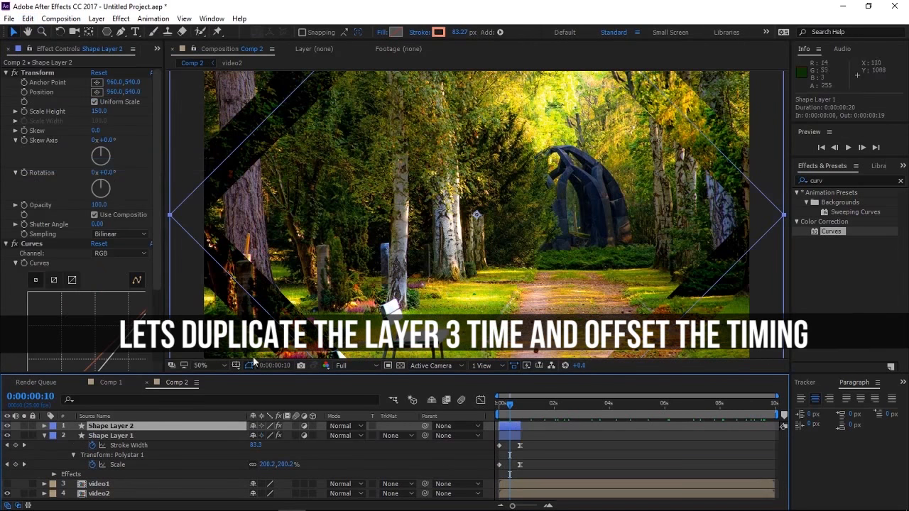
scroll(504, 430, up, 2)
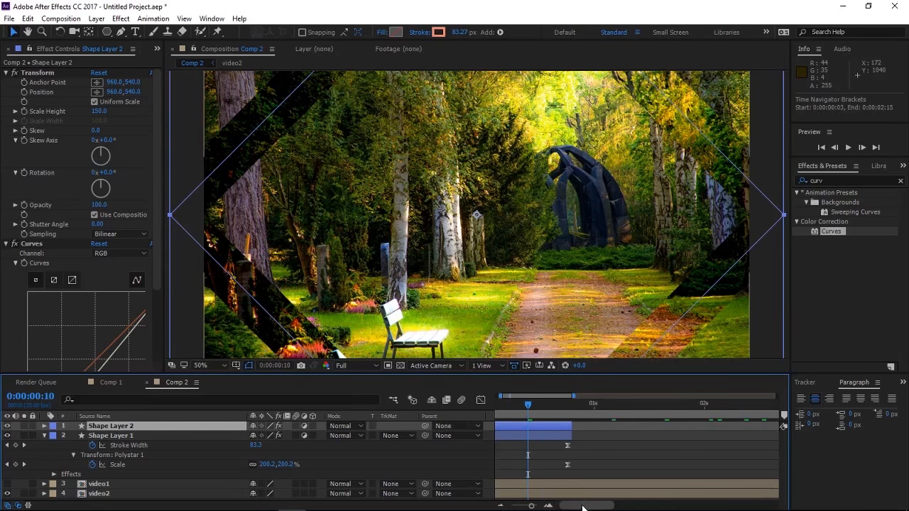
drag(583, 506, 564, 507)
drag(519, 407, 534, 427)
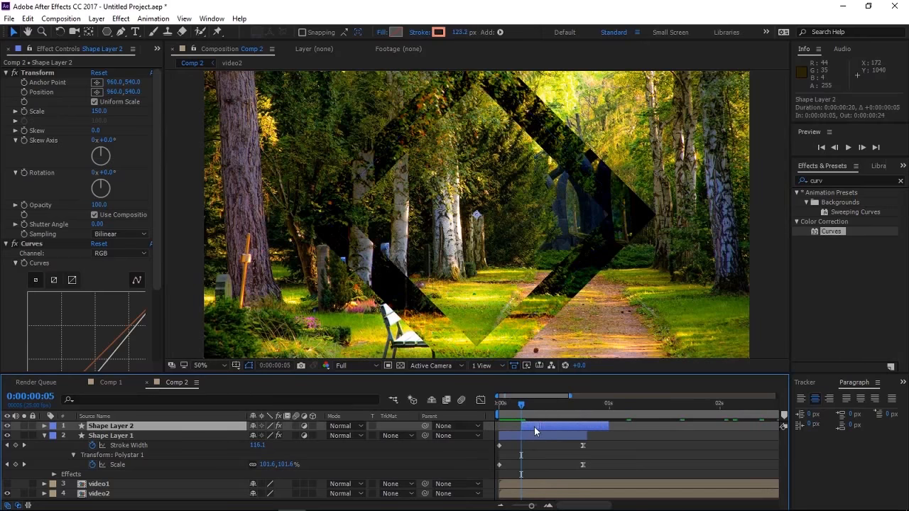
Duplicate Shape Layer 2, shift the copy to start five frames after it, and preview the staggered diamonds.
click(61, 19)
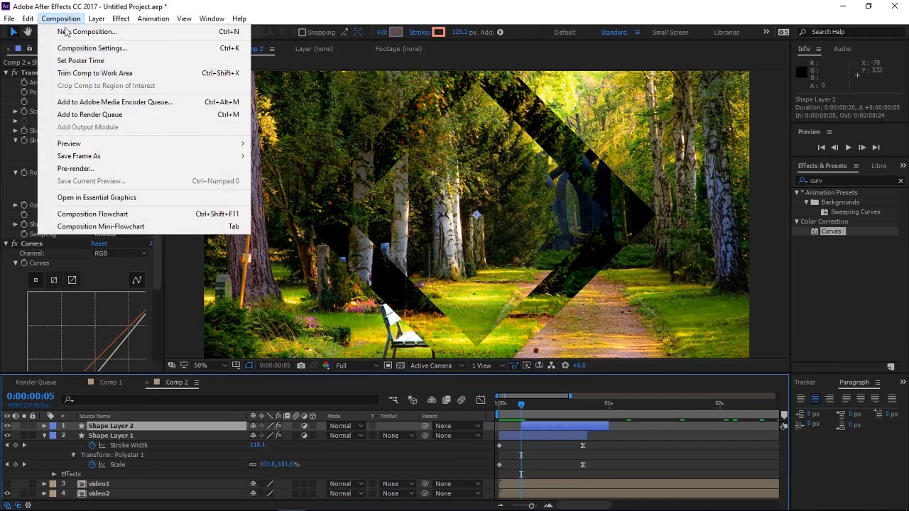
mouse_move(28, 19)
click(51, 165)
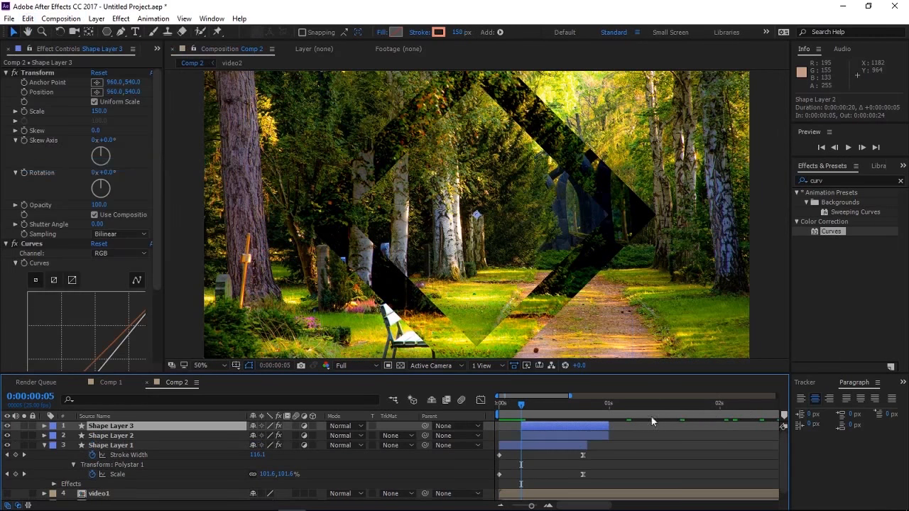
mouse_move(521, 406)
mouse_down()
mouse_move(543, 406)
mouse_move(561, 423)
mouse_up()
key(space)
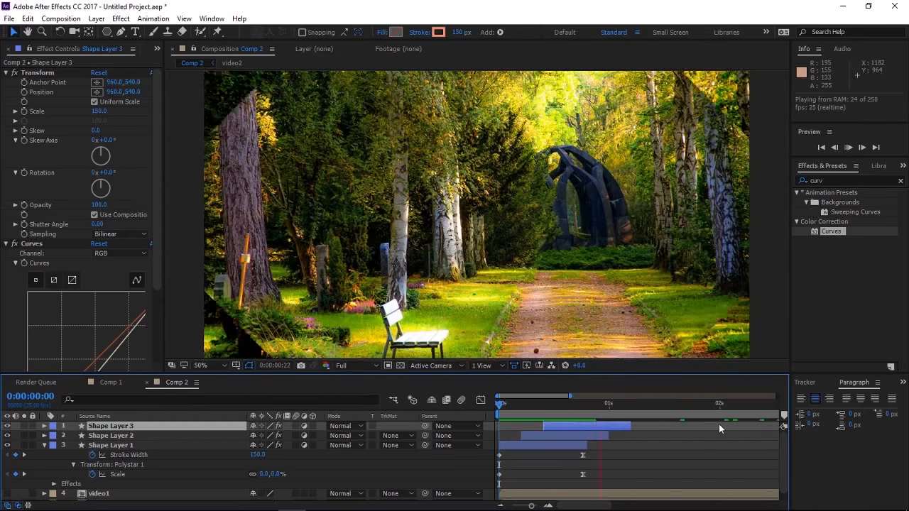
Go to frame 15 and duplicate the middle shape layer, Shape Layer 2.
click(592, 404)
drag(587, 417, 567, 421)
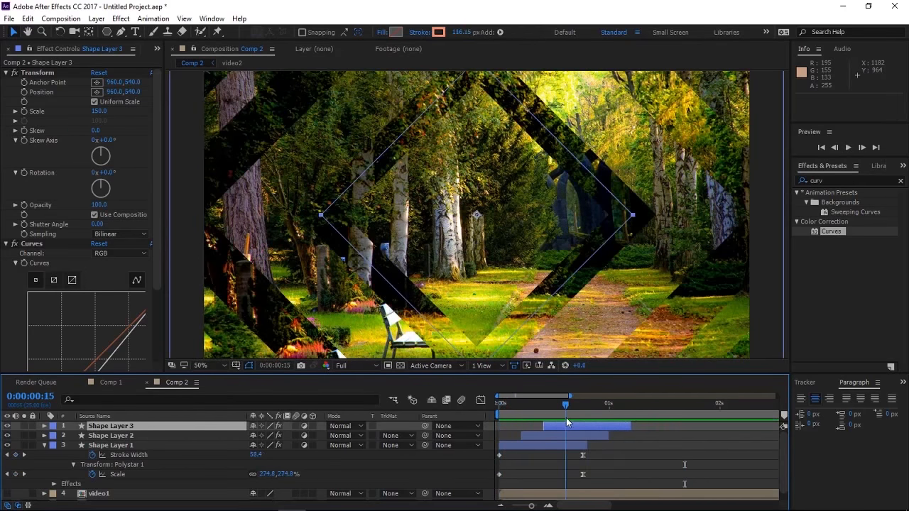
click(541, 436)
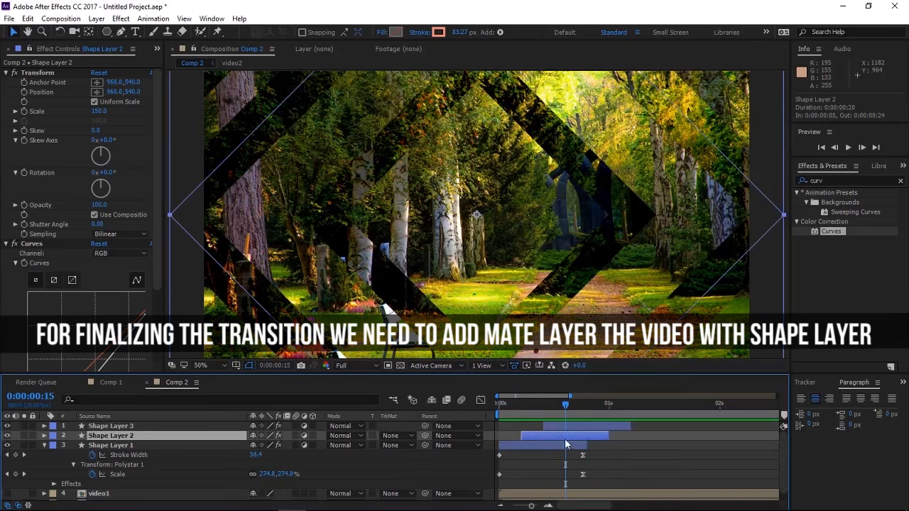
click(61, 19)
mouse_move(27, 19)
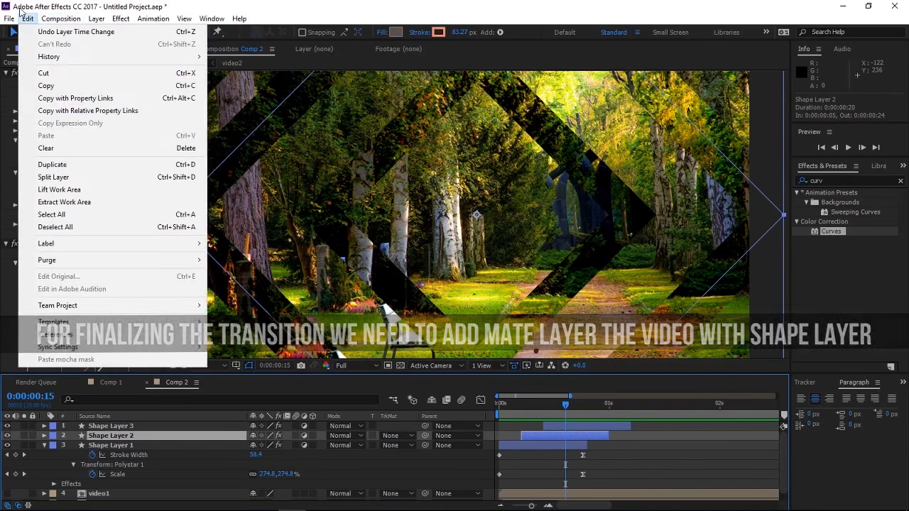
click(67, 166)
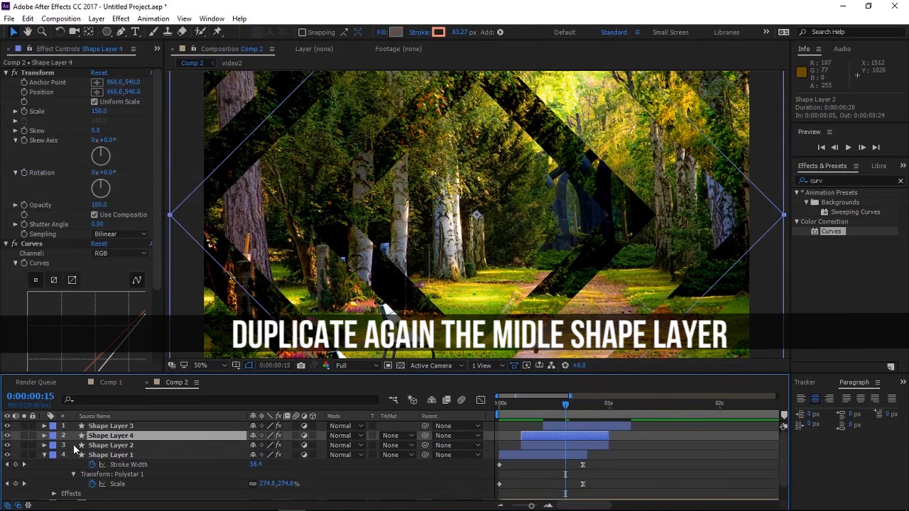
Place Shape Layer 4 directly above video1 in the layer stack and extend its end past the end of the video.
click(45, 454)
drag(110, 436, 221, 470)
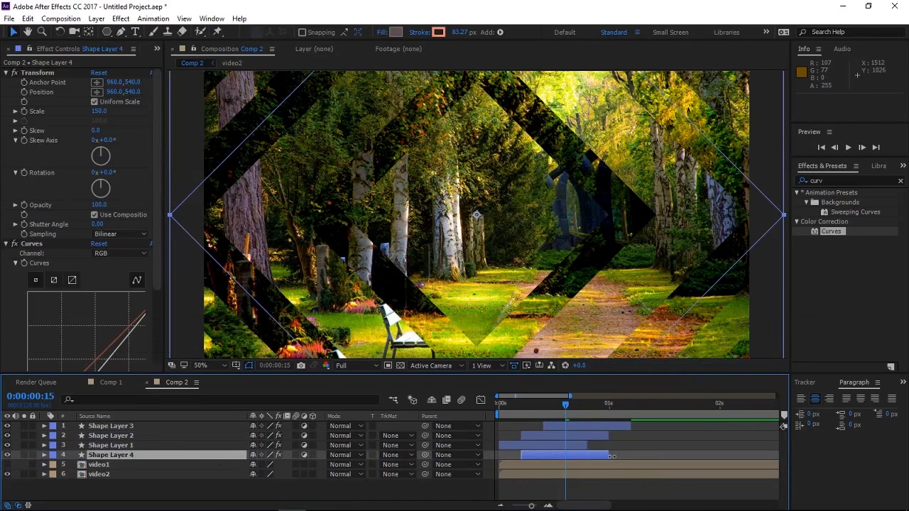
drag(607, 454, 821, 456)
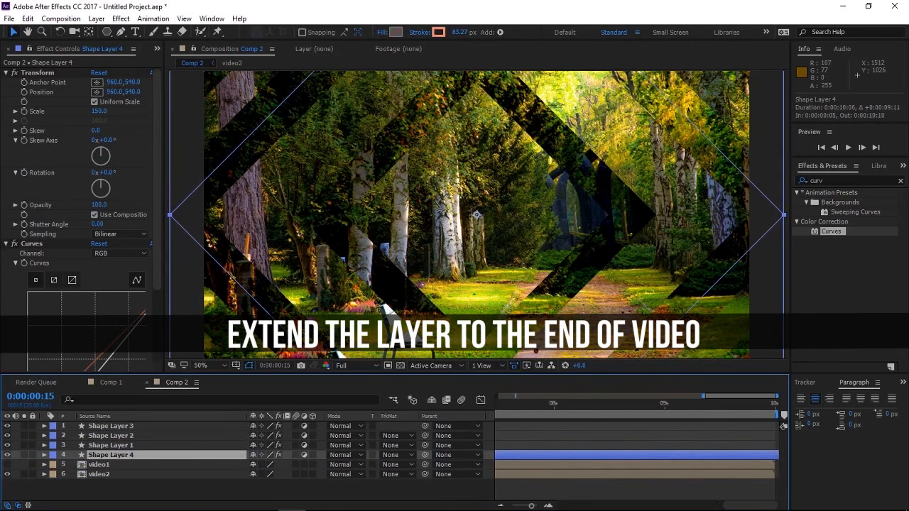
drag(742, 506, 567, 508)
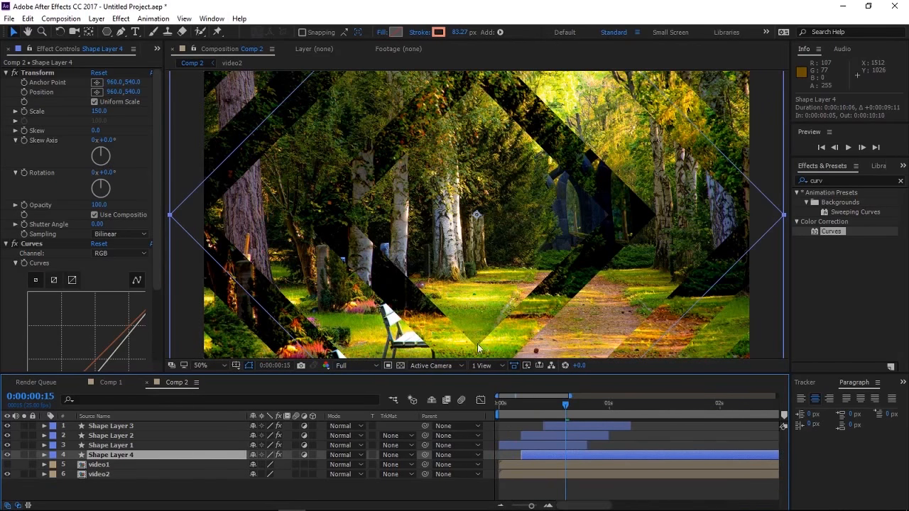
Change Shape Layer 4's fill to a solid colour and its stroke to none.
alt+click(395, 31)
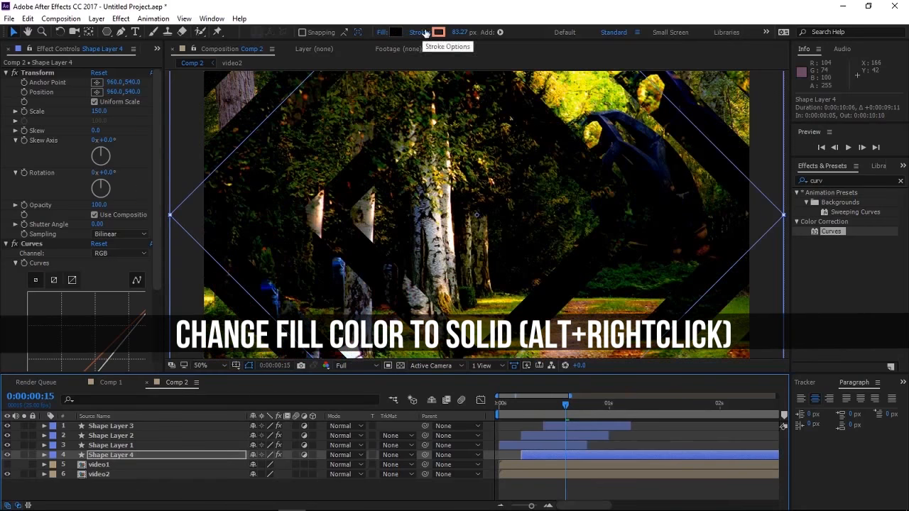
alt+click(439, 33)
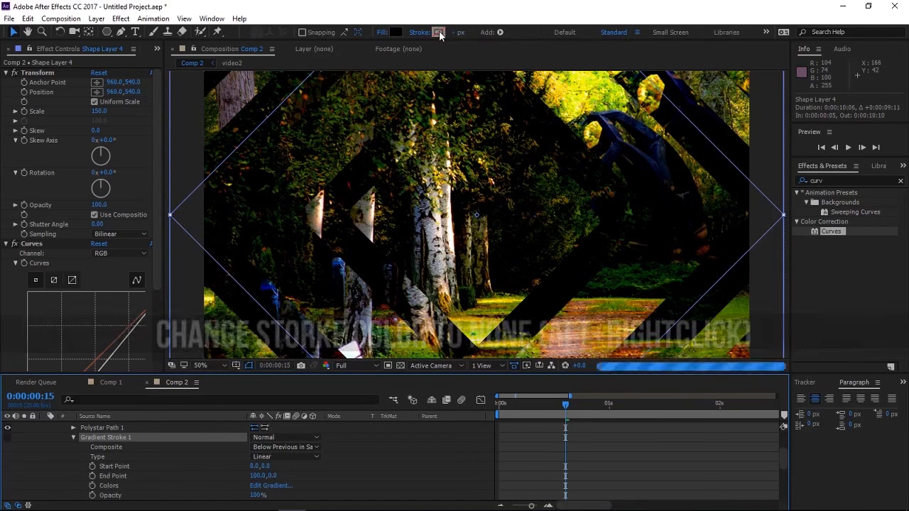
Delete the Curves effect from Shape Layer 4 and collapse the layer's properties.
scroll(76, 284, down, 2)
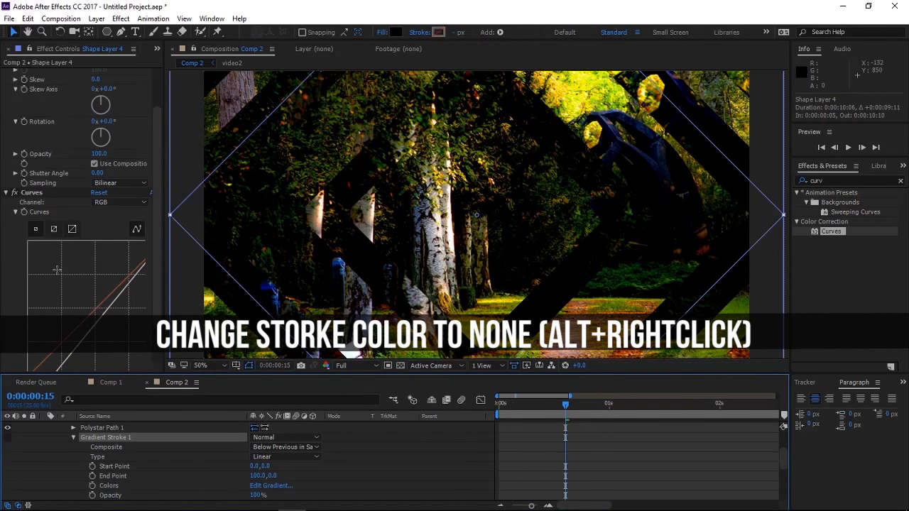
click(42, 195)
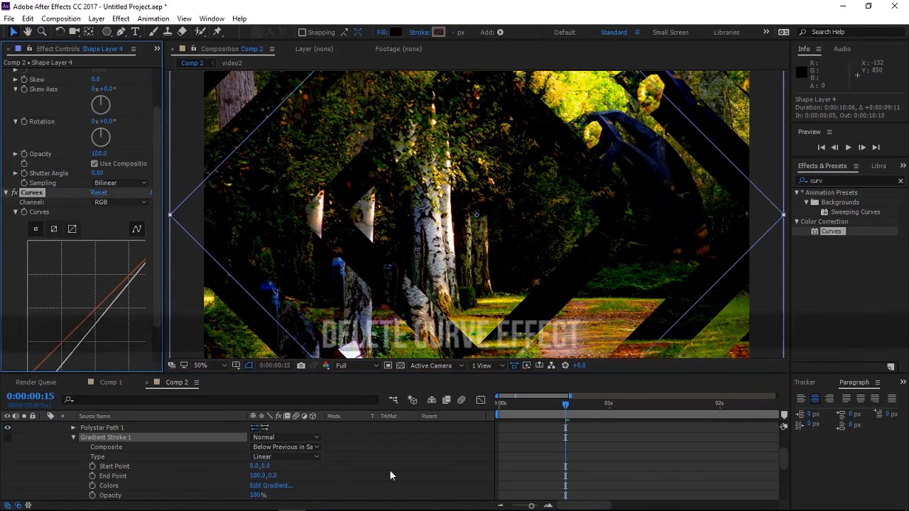
click(27, 19)
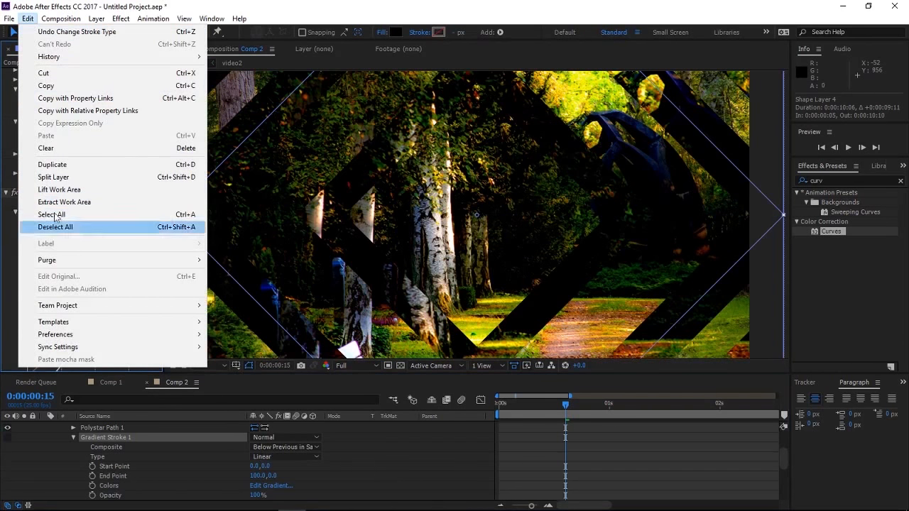
click(51, 149)
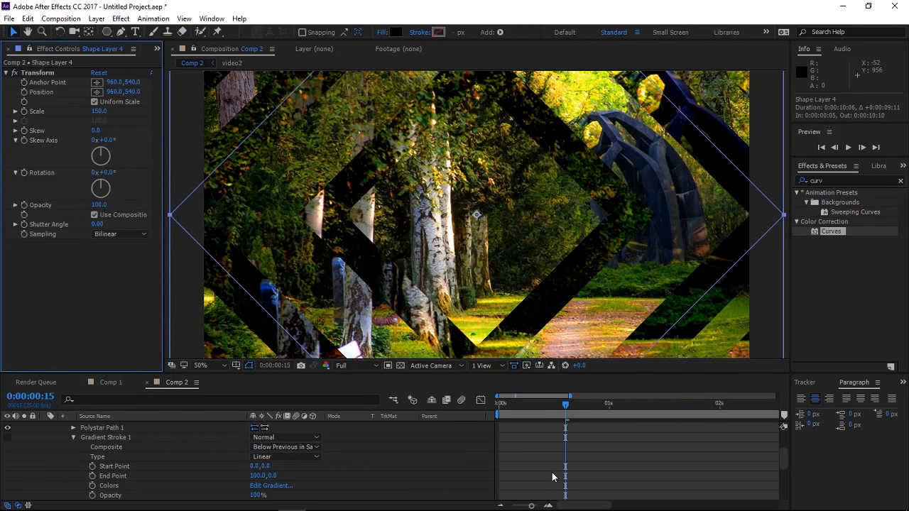
scroll(552, 473, down, 5)
scroll(122, 466, up, 10)
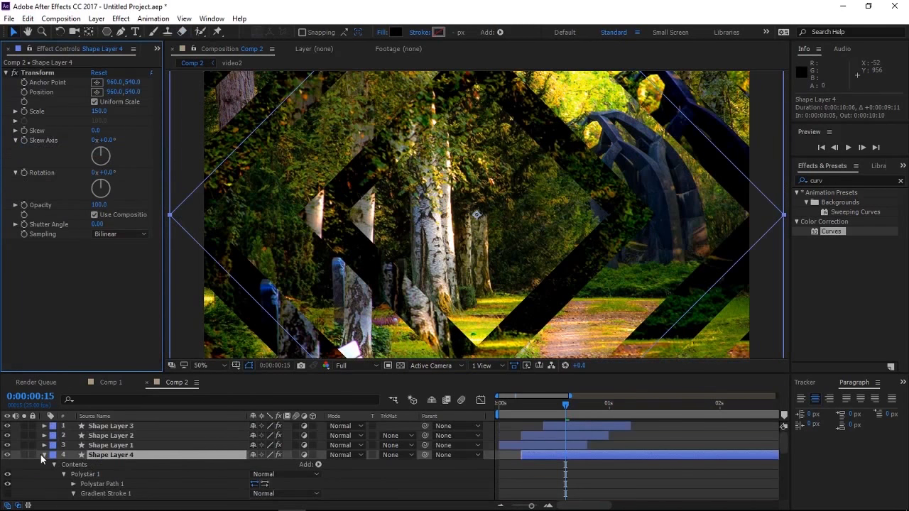
click(44, 454)
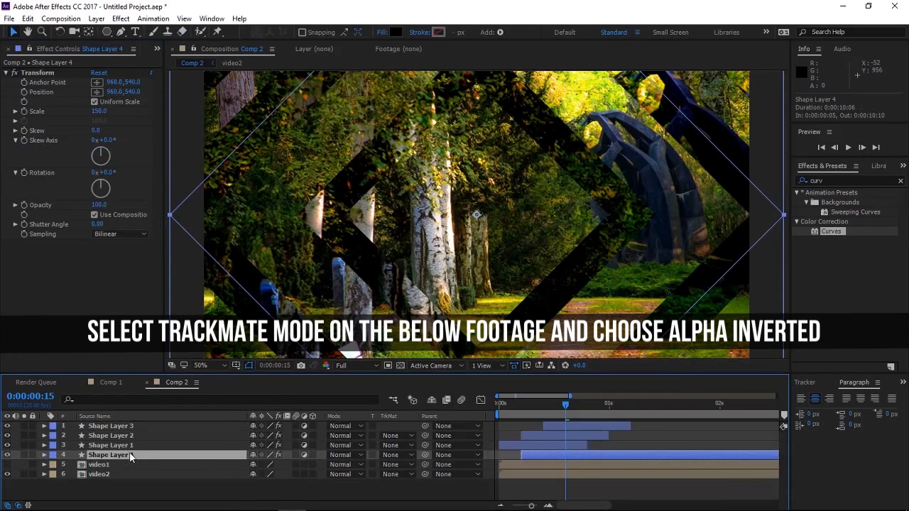
Set video1's track matte to Alpha Inverted Matte "Shape Layer 4" and scrub through the transition.
click(105, 466)
click(399, 465)
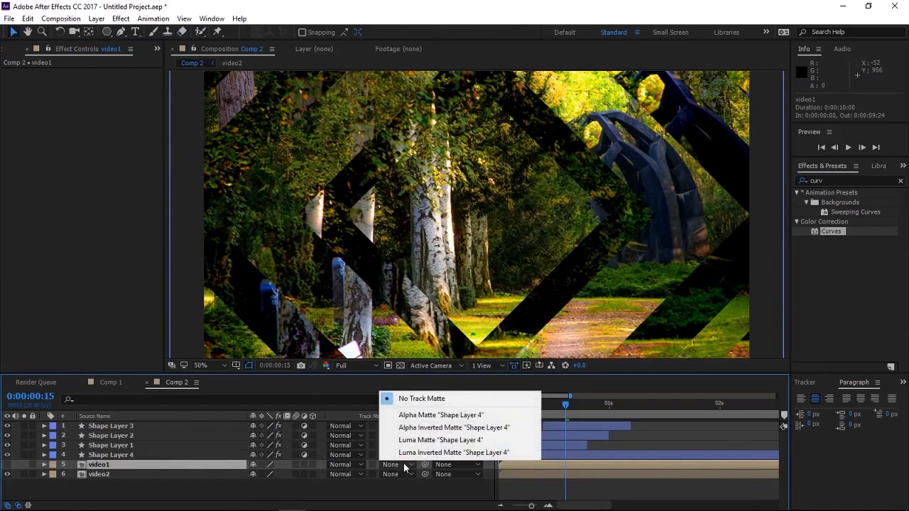
click(429, 428)
mouse_move(552, 405)
mouse_down()
mouse_move(507, 407)
mouse_move(564, 406)
mouse_up()
drag(567, 405, 587, 410)
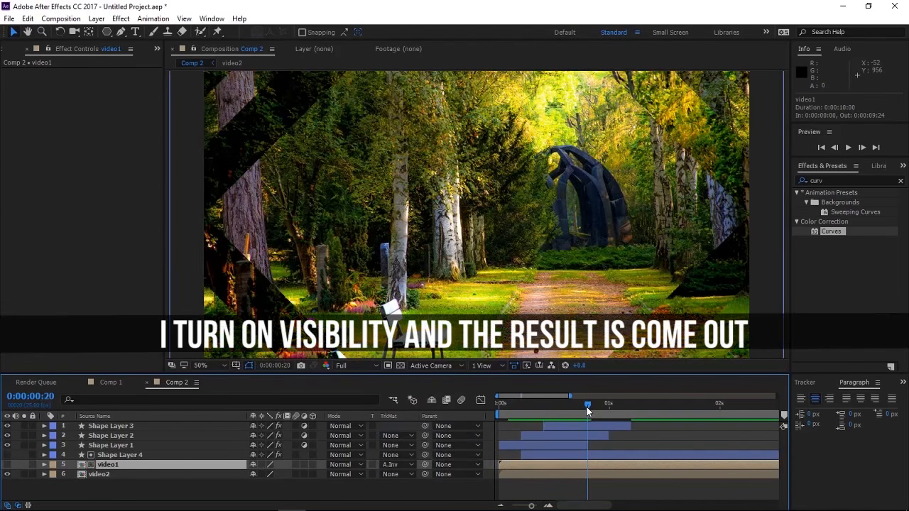
Turn on video1's visibility and preview the transition from frame 0.
click(7, 465)
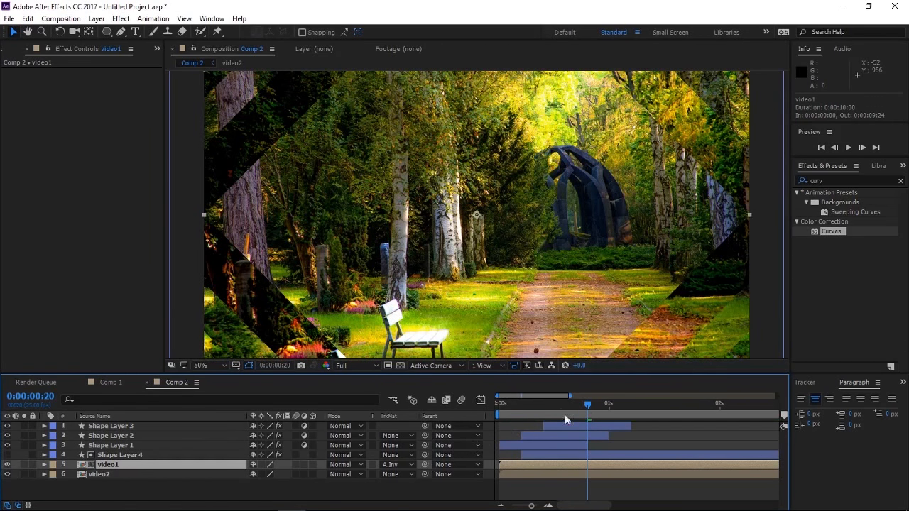
drag(584, 410, 494, 413)
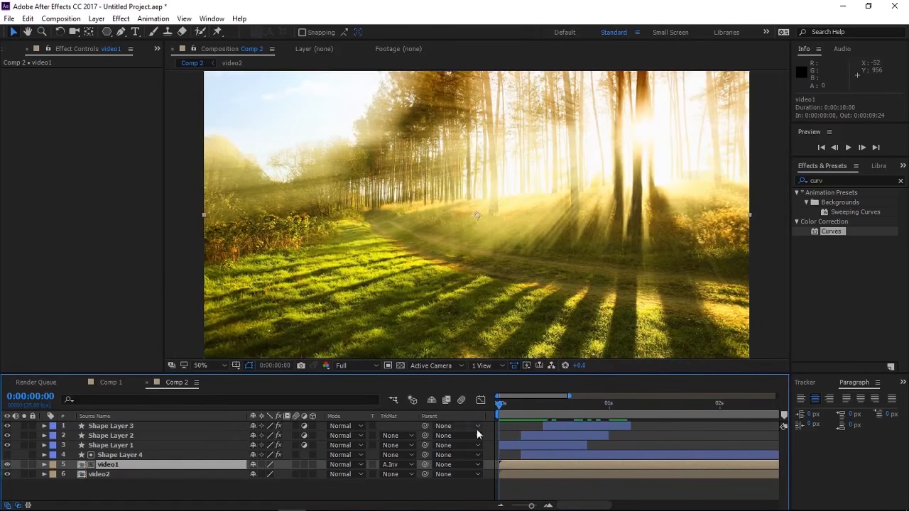
click(534, 483)
key(space)
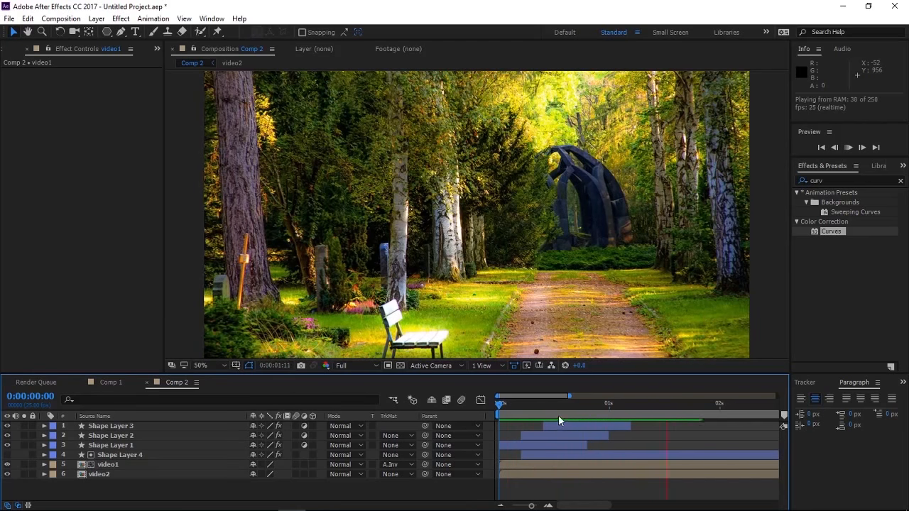
Scrub to 0:00:01:05, maximize the composition view, and play the finished transition.
drag(558, 415, 631, 414)
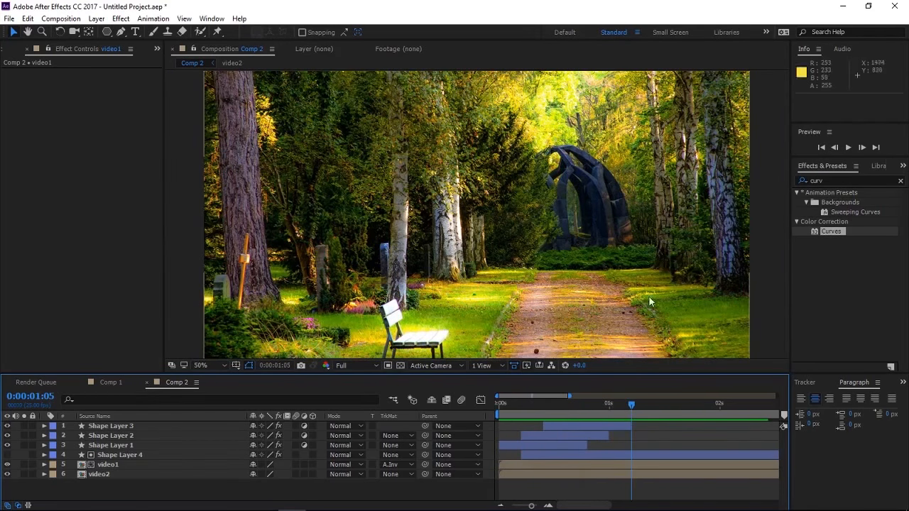
key(grave)
key(space)
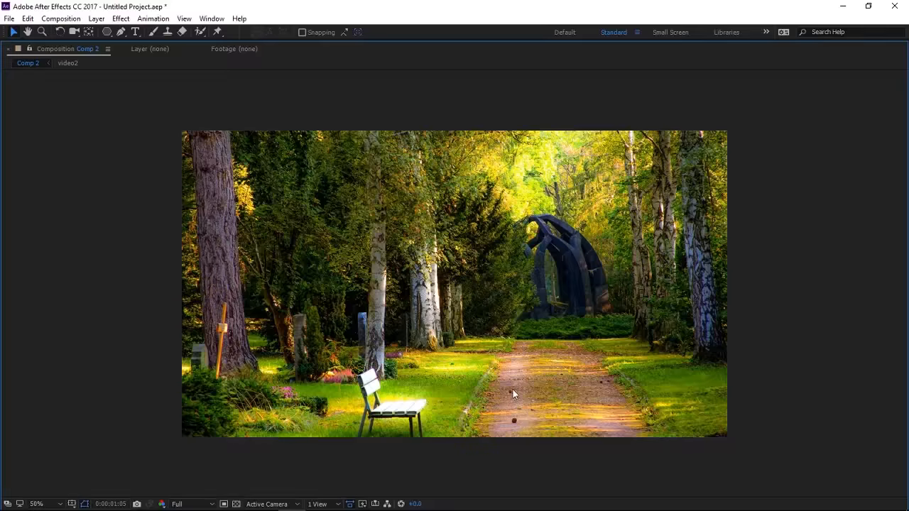